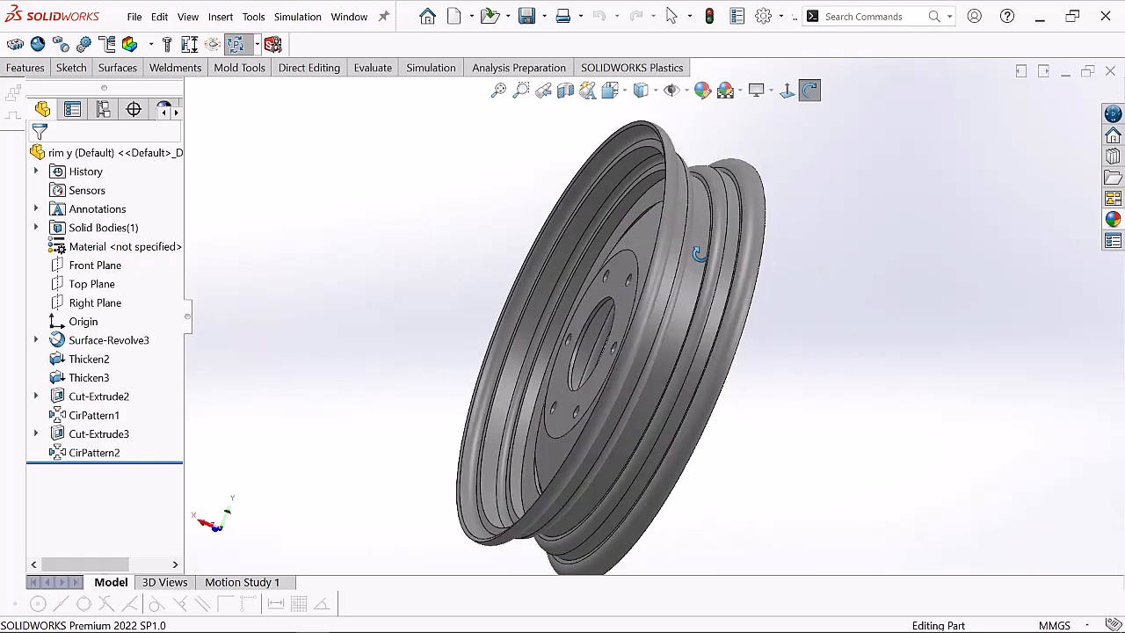
End the view rotation mode and show the Simulation tools pinned open.
right_click(269, 157)
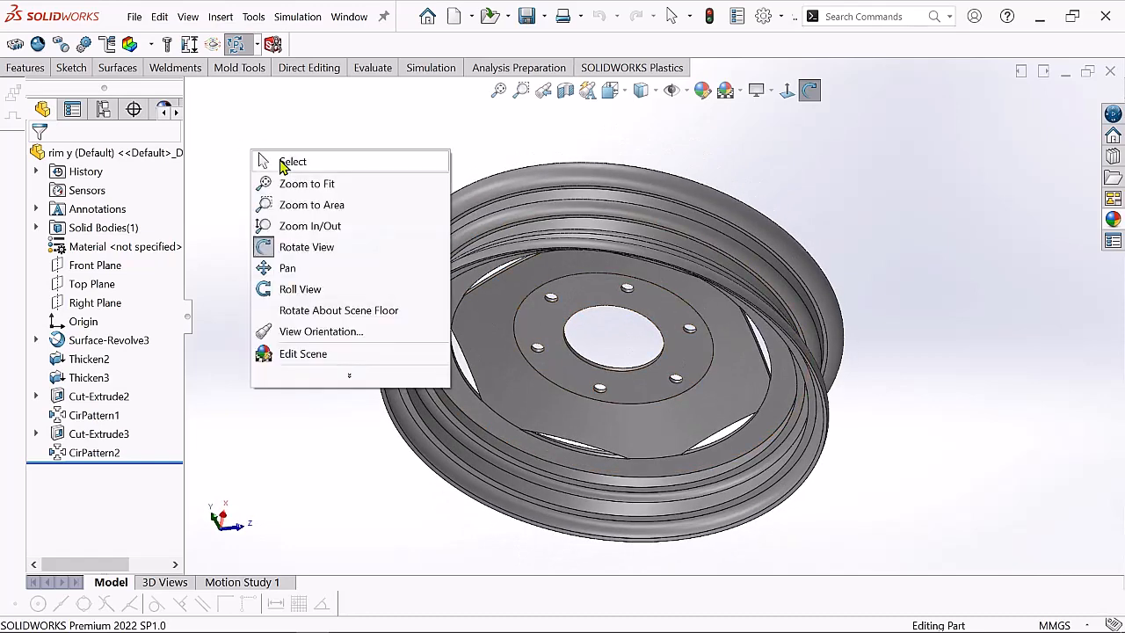
click(292, 158)
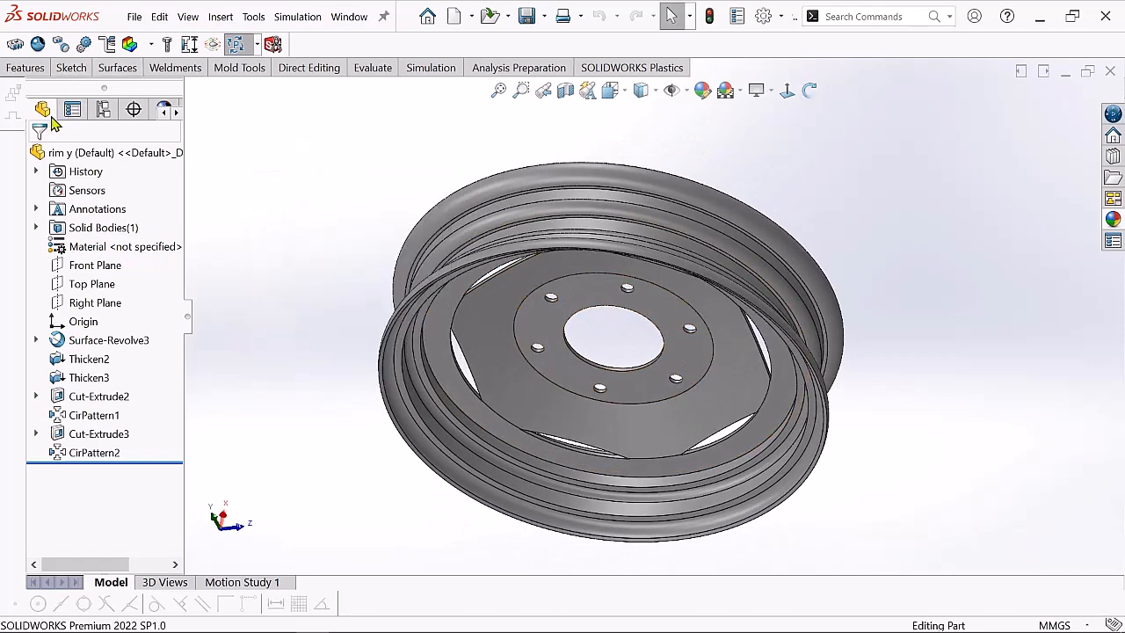
click(431, 68)
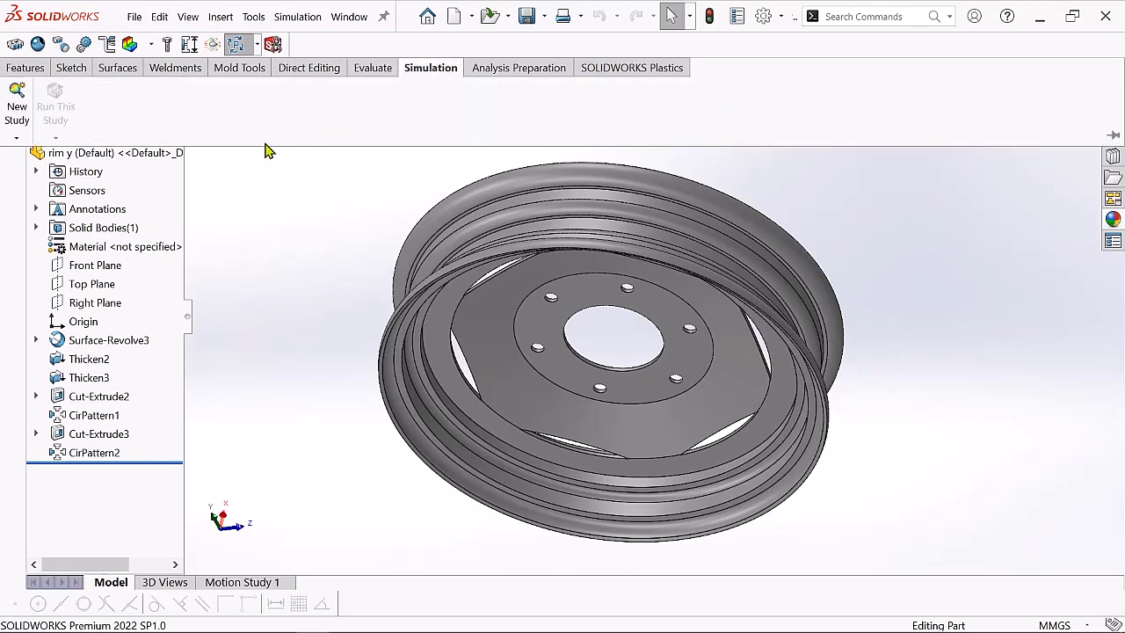
click(1114, 138)
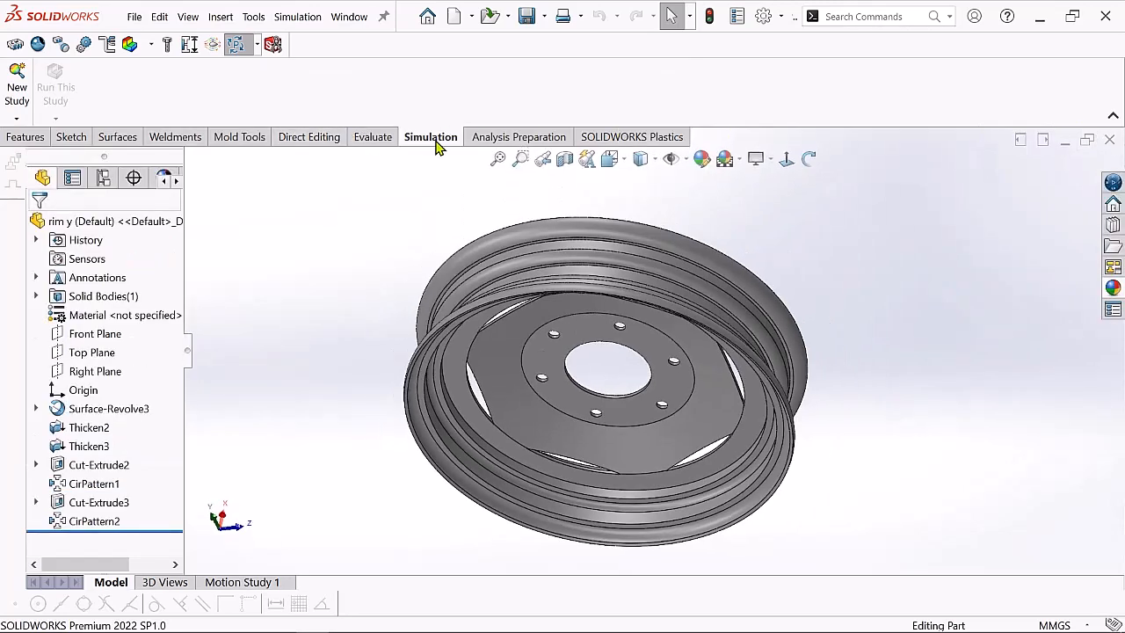
Create a new static simulation study for the rim, keeping the default study name.
click(16, 120)
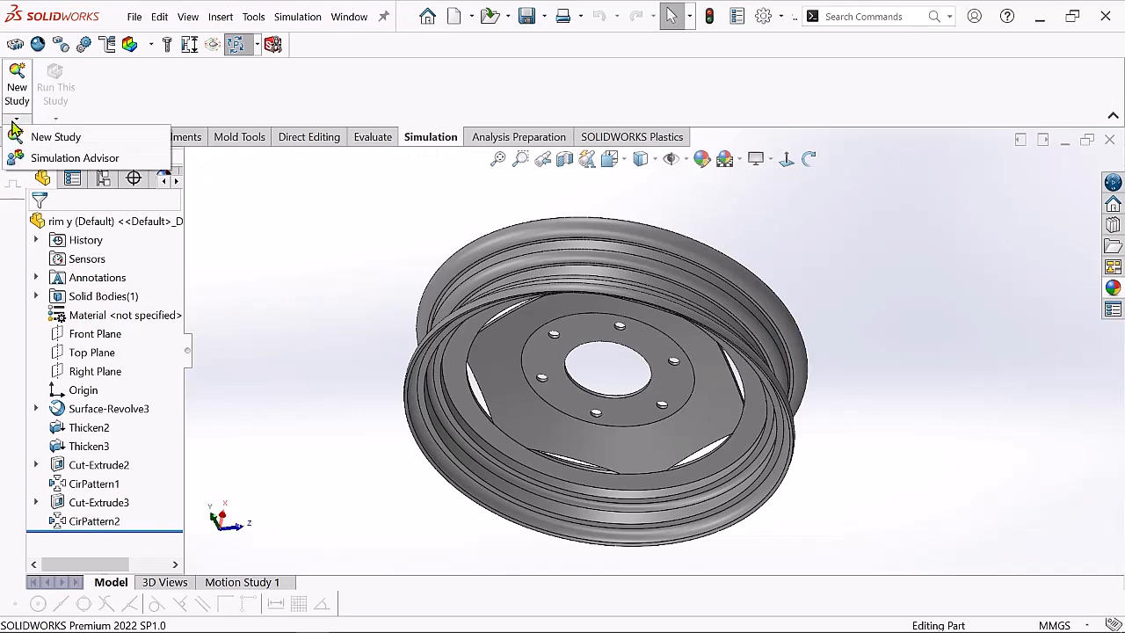
click(16, 123)
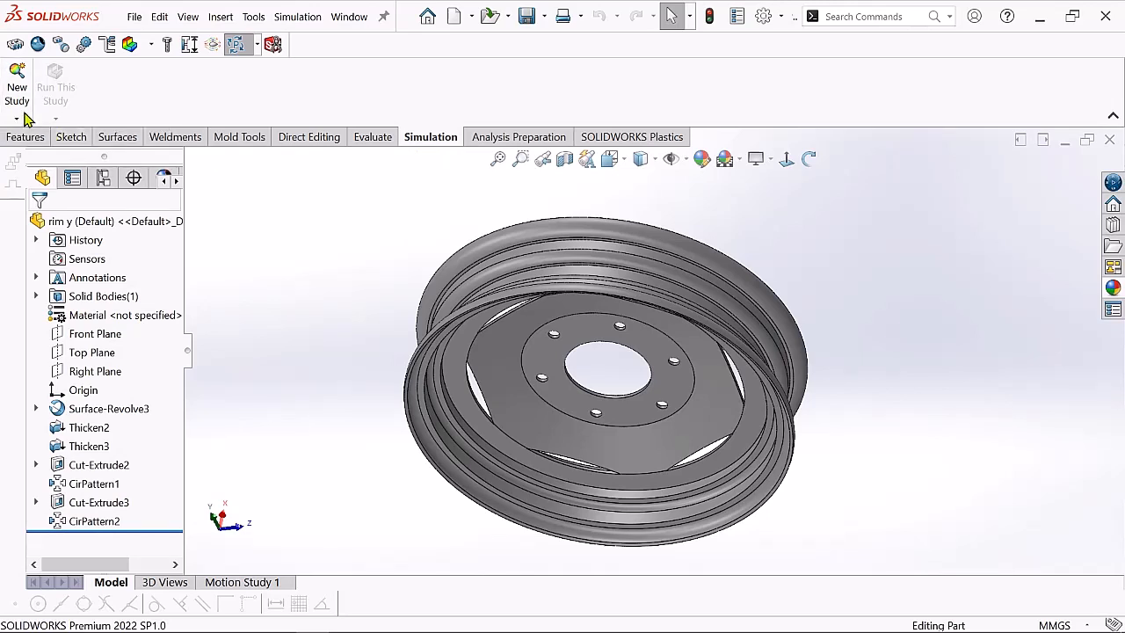
click(16, 119)
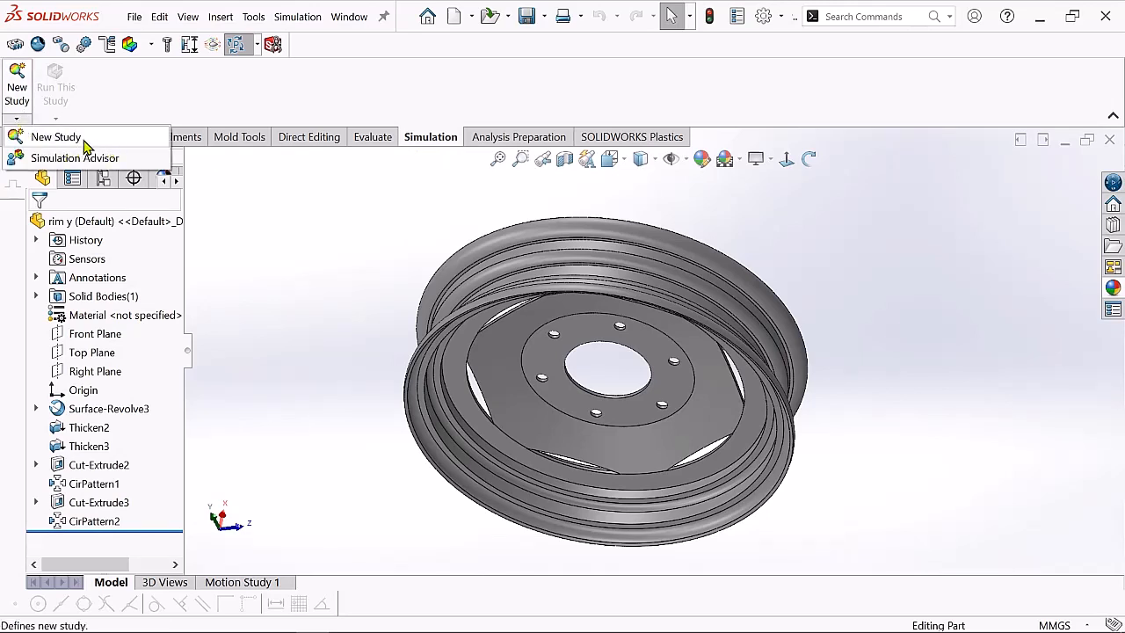
click(56, 138)
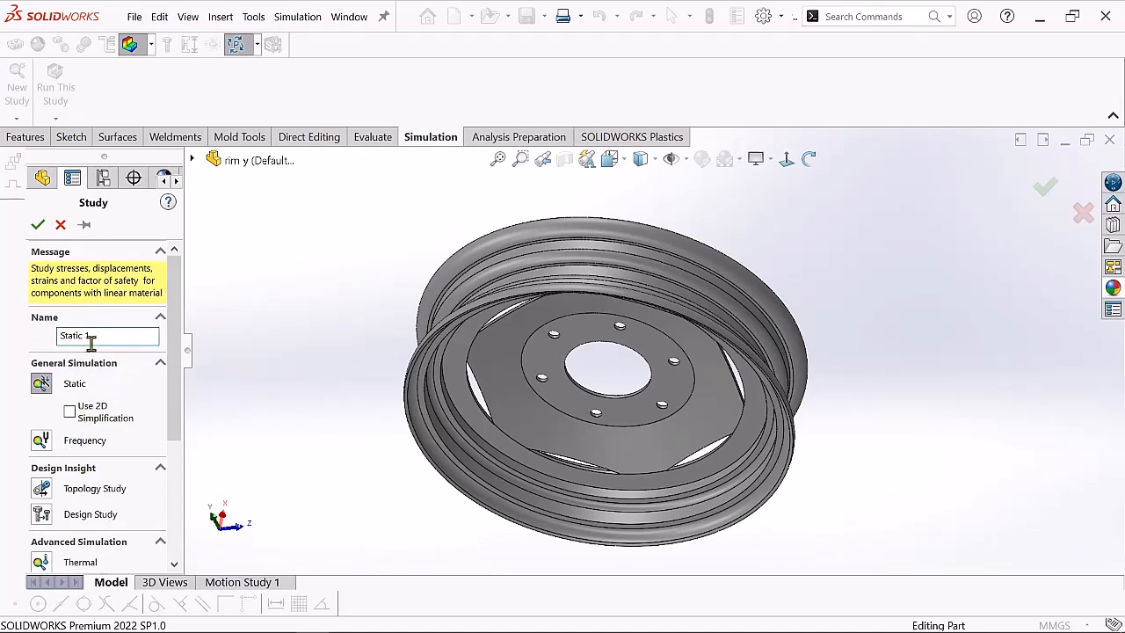
click(38, 225)
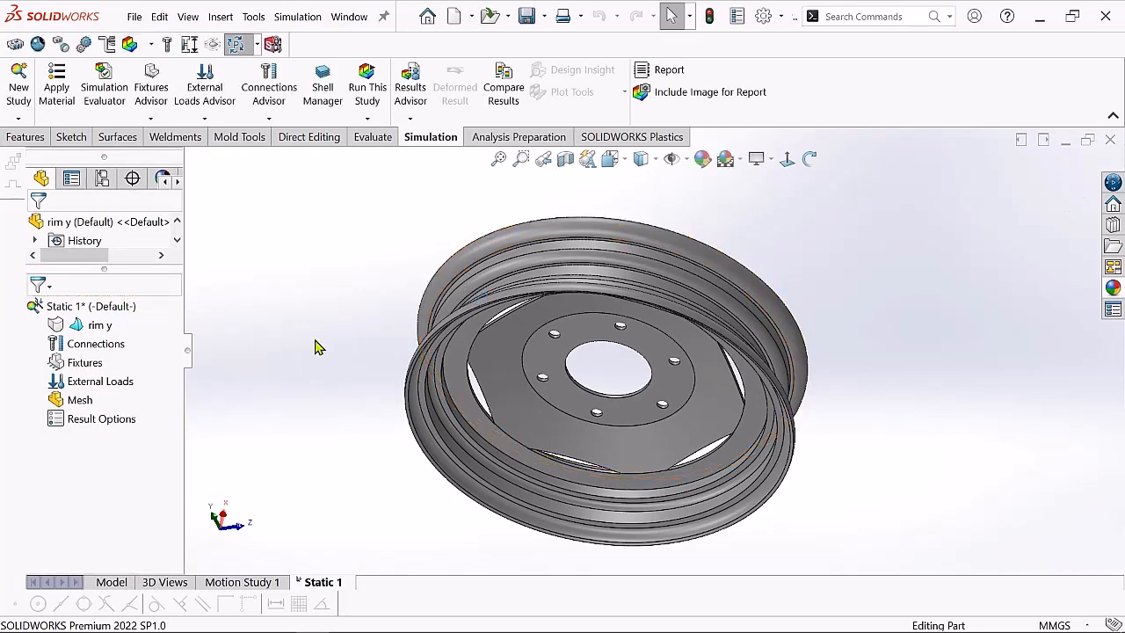
Apply Alloy Steel to the rim in the study, using the Linear Elastic Isotropic model and SI - N/m^2 (Pa) units.
right_click(100, 327)
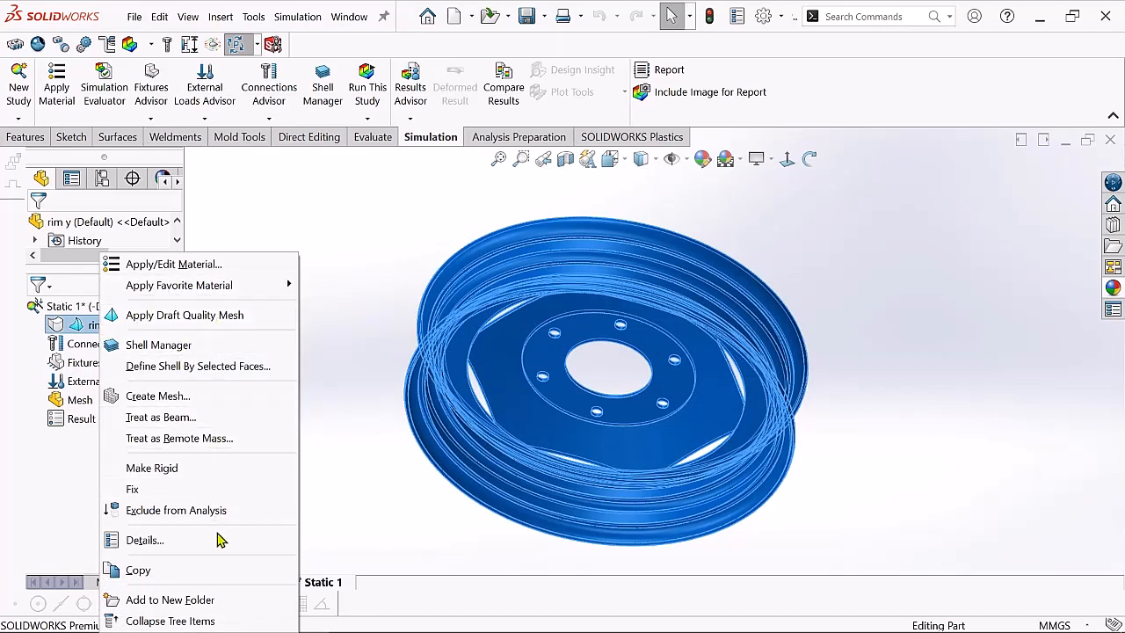
click(184, 268)
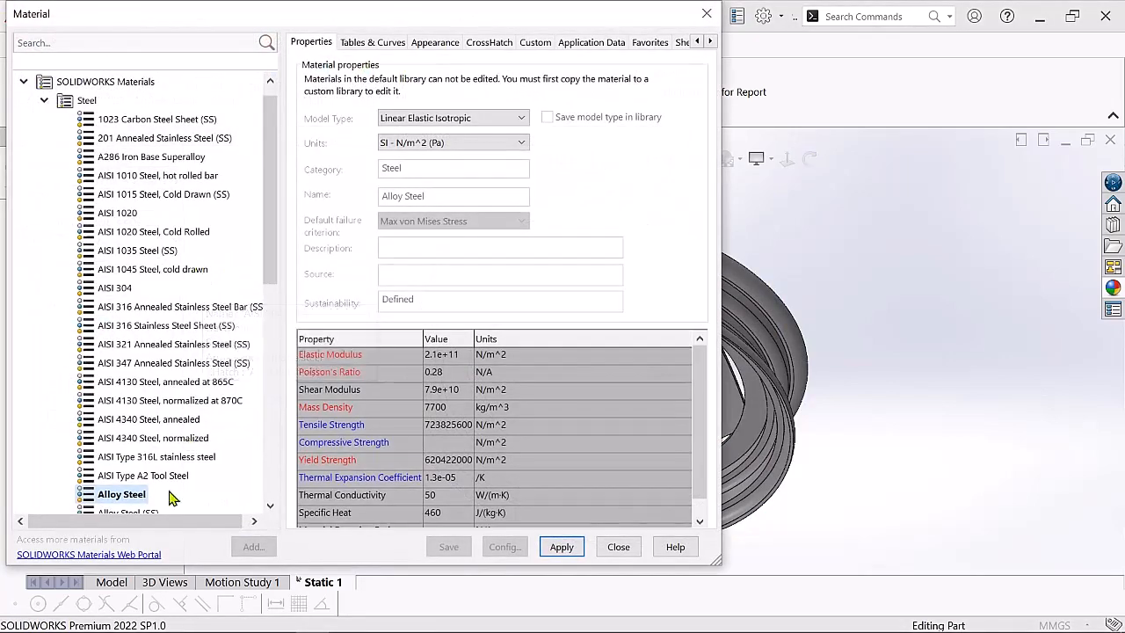
scroll(270, 234, down, 1)
scroll(270, 234, up, 2)
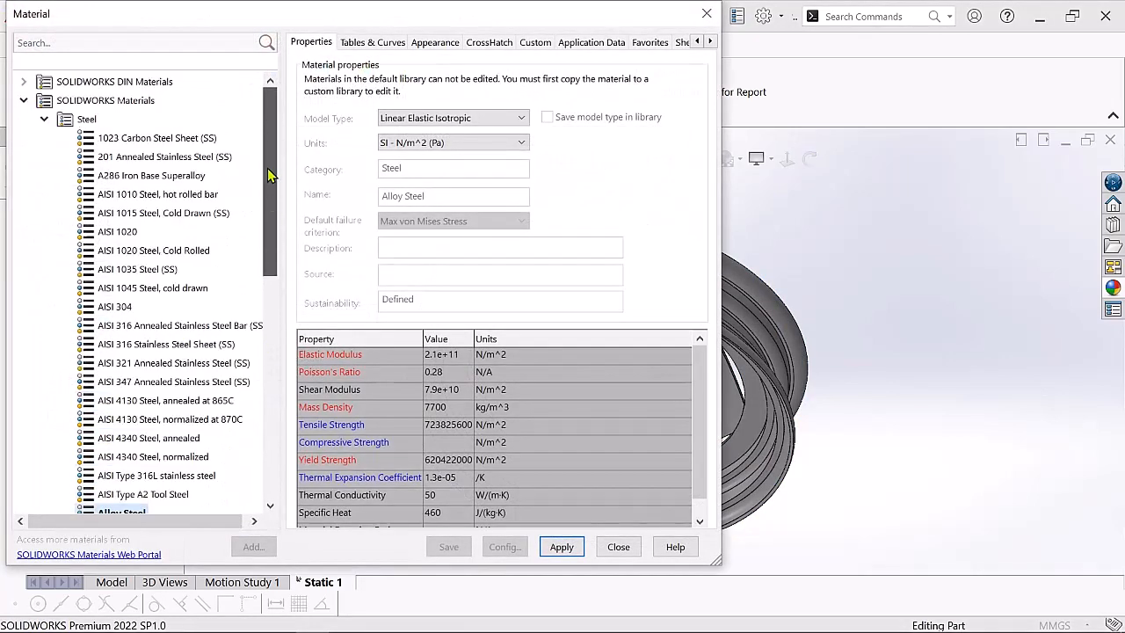
drag(271, 227, 263, 334)
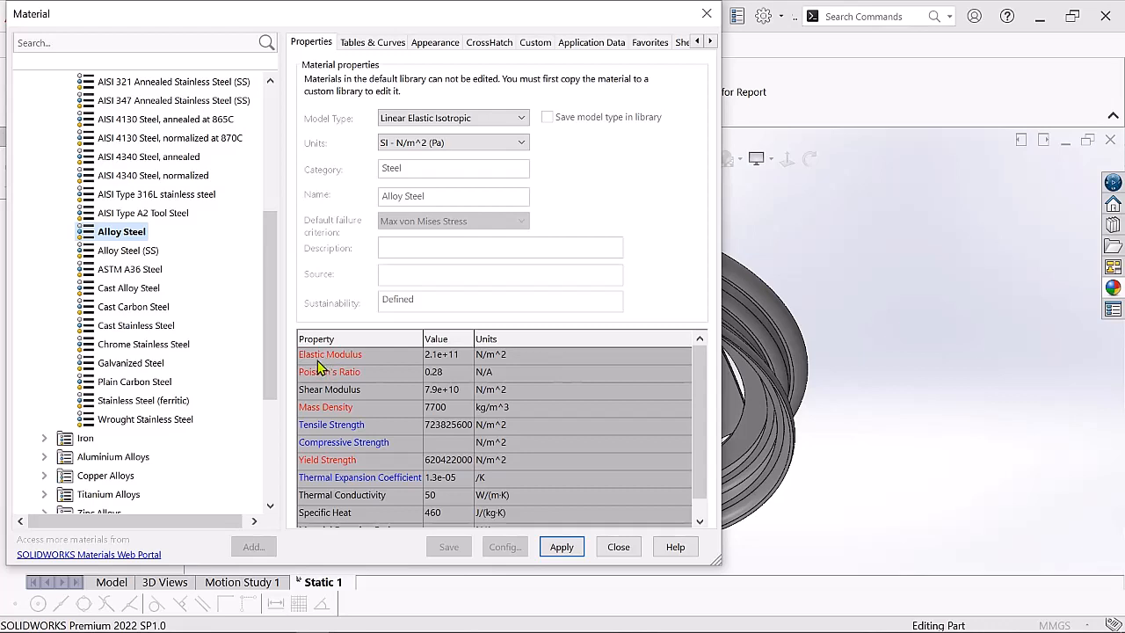
click(469, 123)
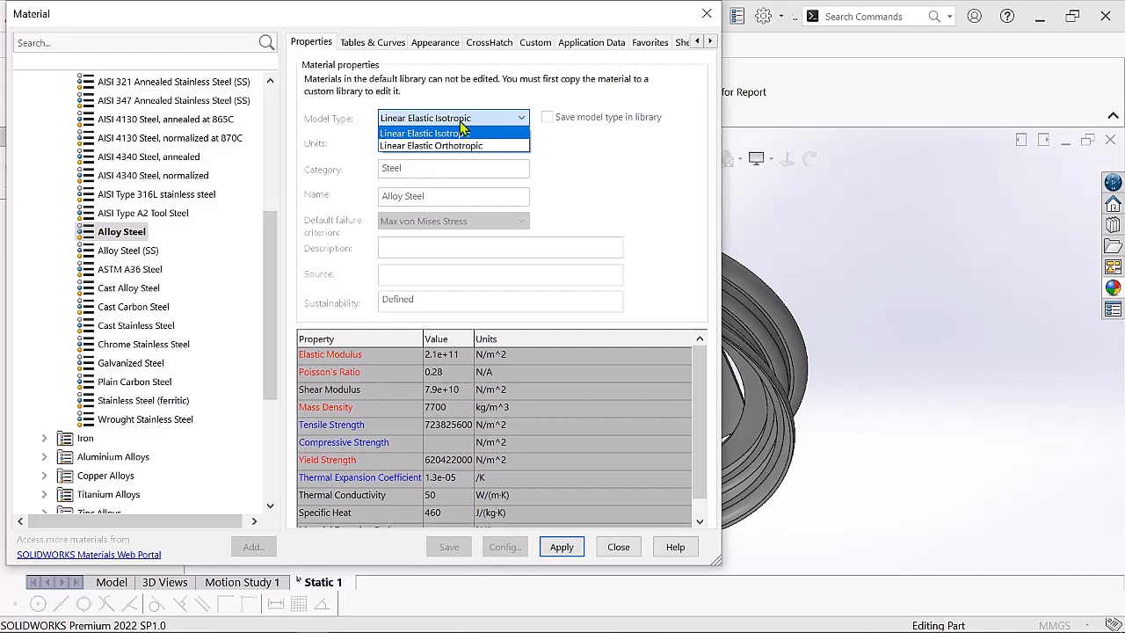
click(461, 133)
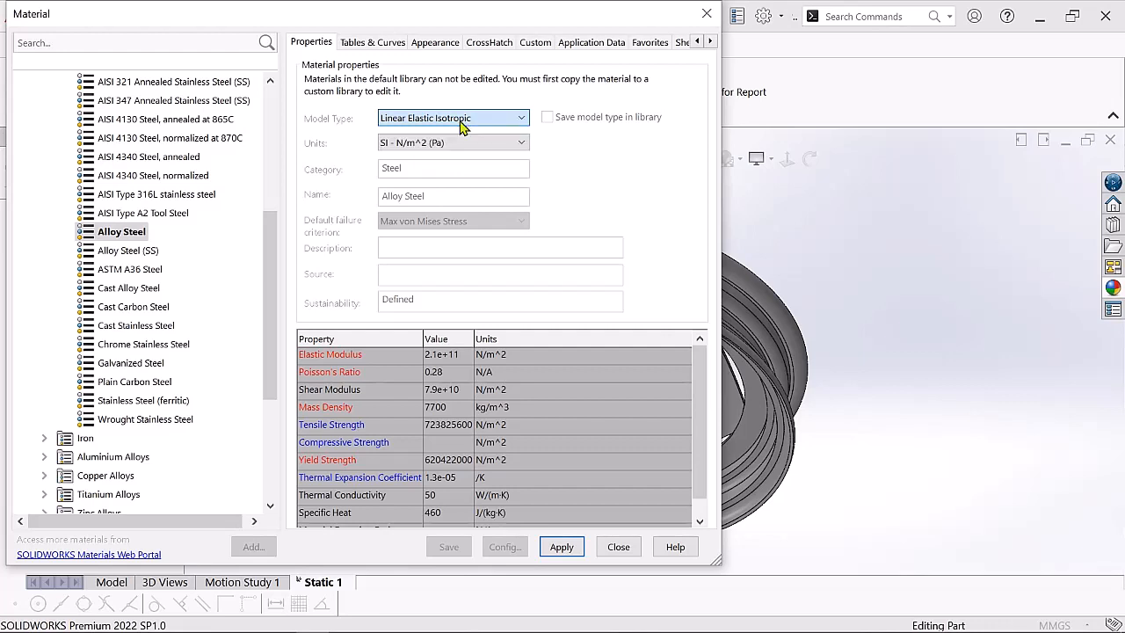
click(429, 146)
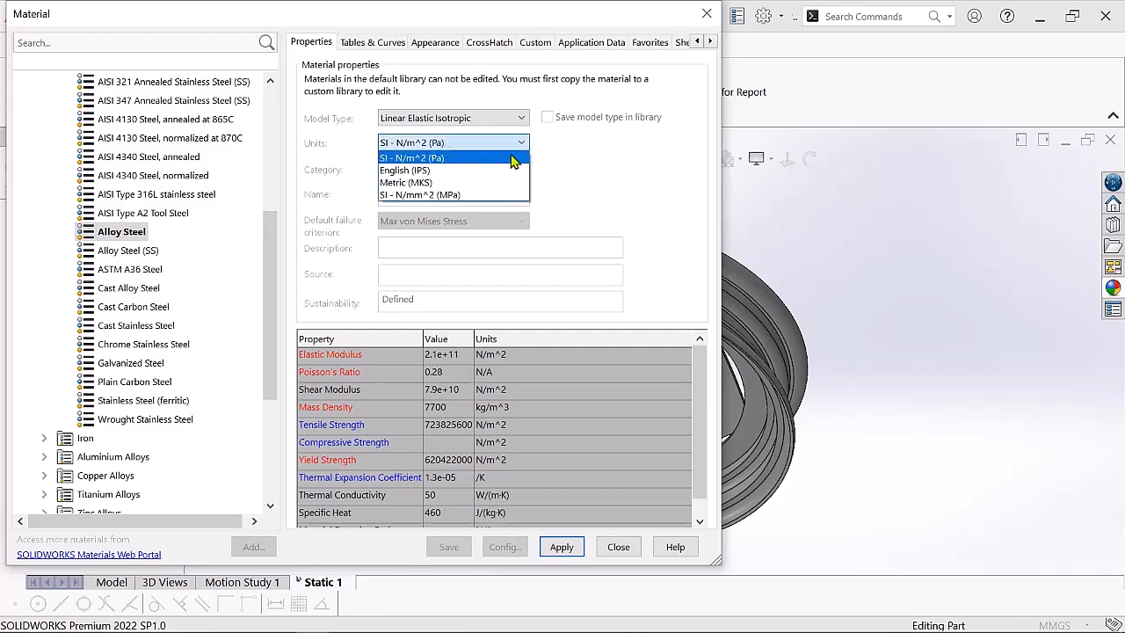
click(432, 160)
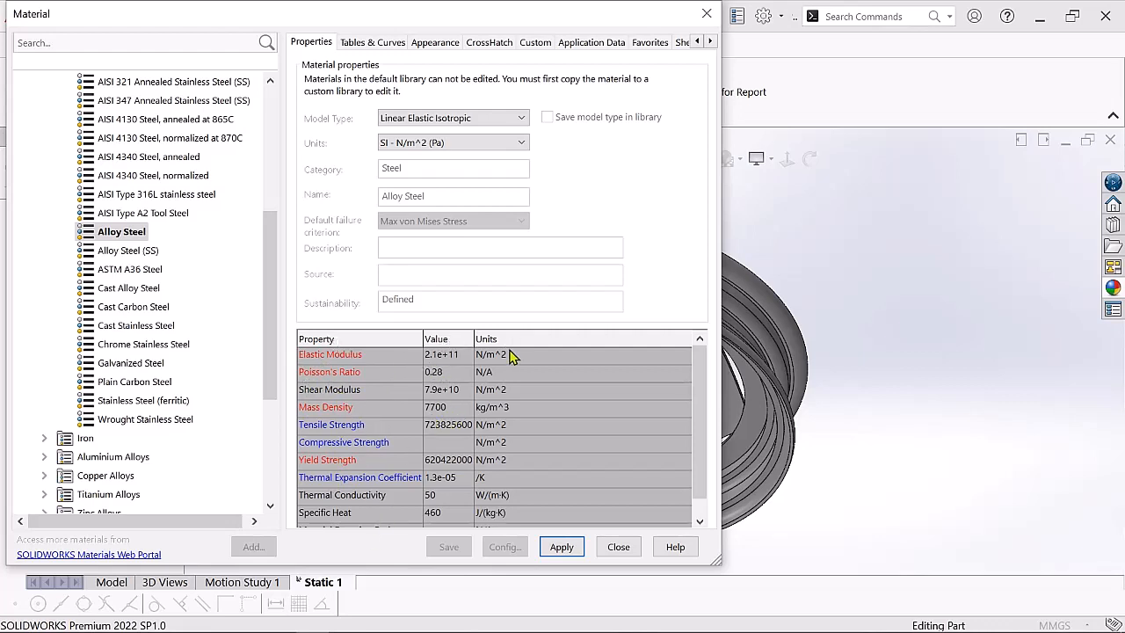
click(563, 548)
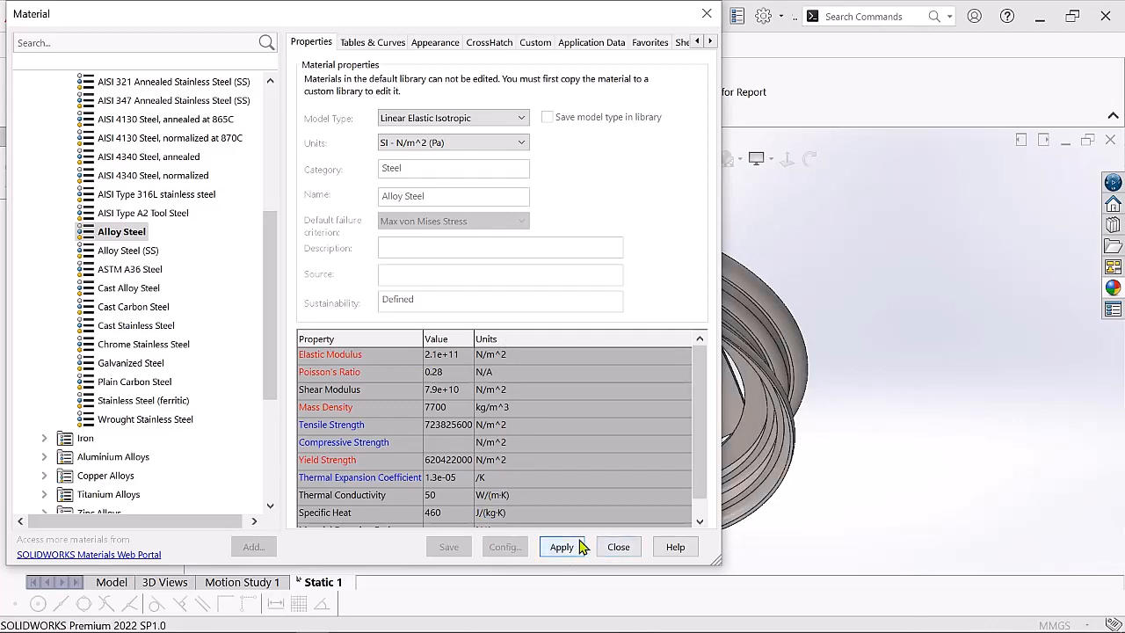
click(619, 547)
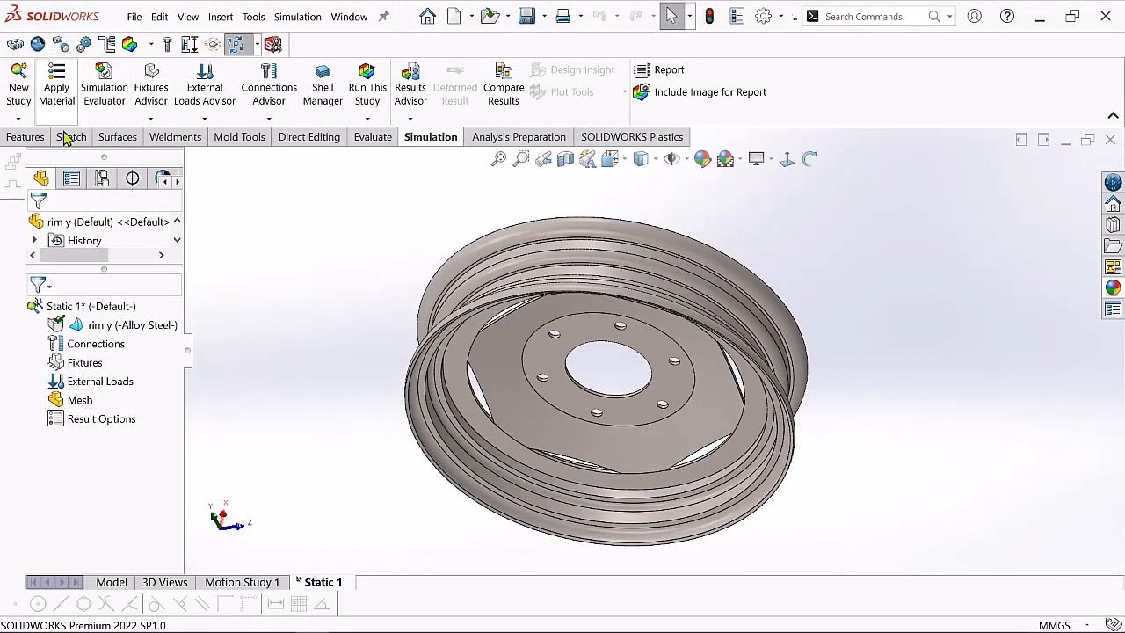
Start a Fixed Geometry fixture and select the inner cylindrical face of the uppermost bolt hole in the rim's centre disc.
click(152, 123)
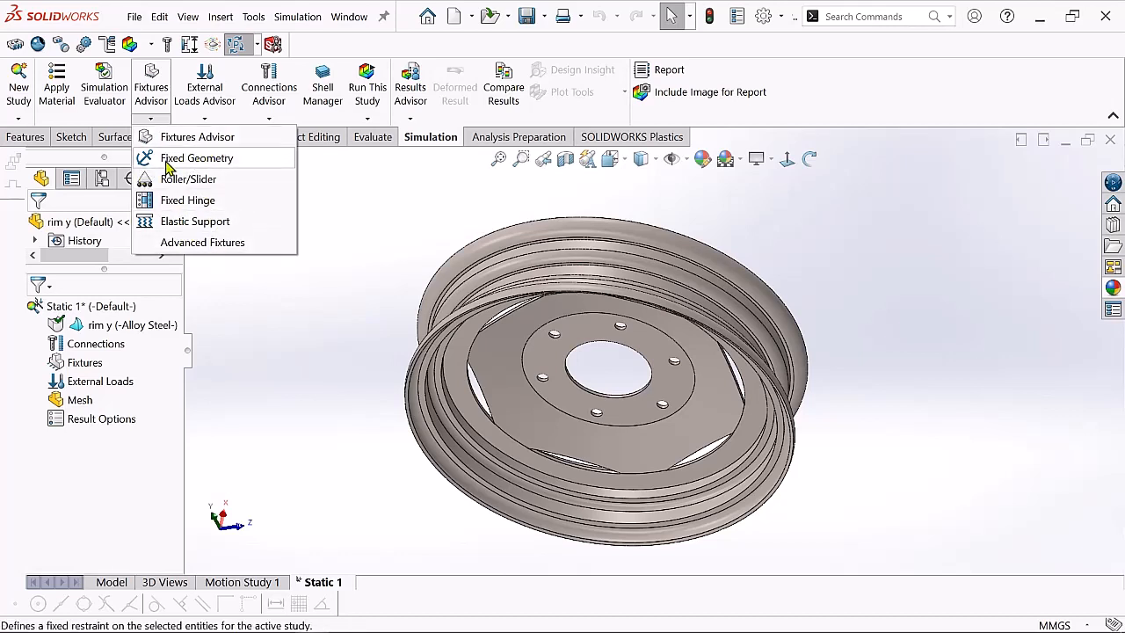
click(189, 166)
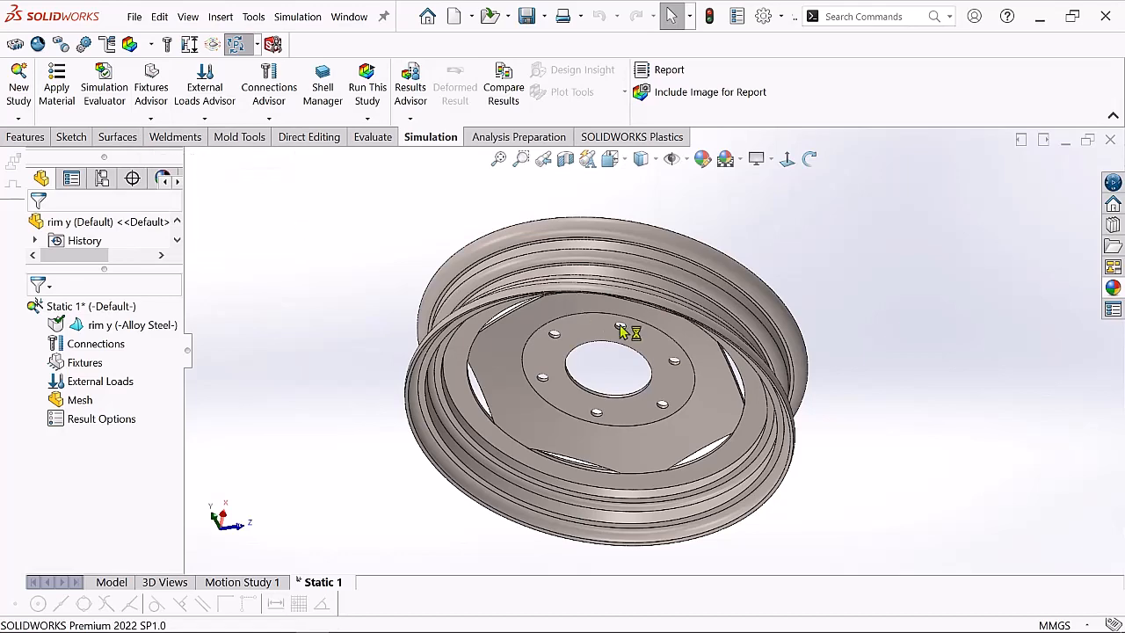
scroll(641, 396, down, 2)
click(522, 326)
scroll(489, 306, down, 2)
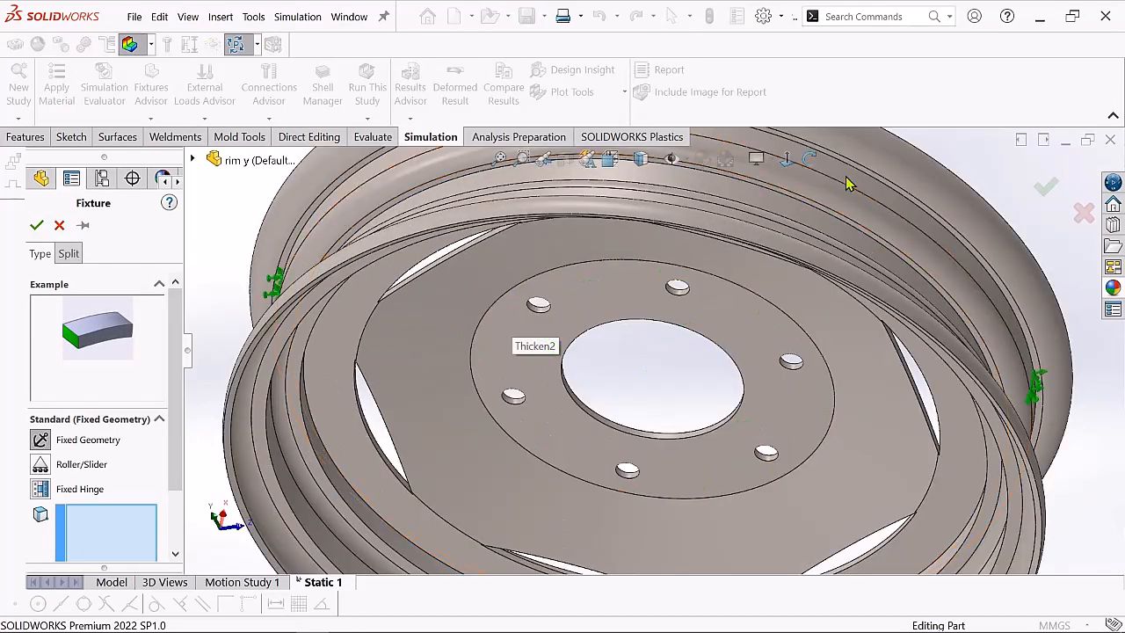
scroll(845, 181, up, 3)
click(813, 161)
middle_drag(710, 321, 691, 229)
scroll(615, 321, down, 2)
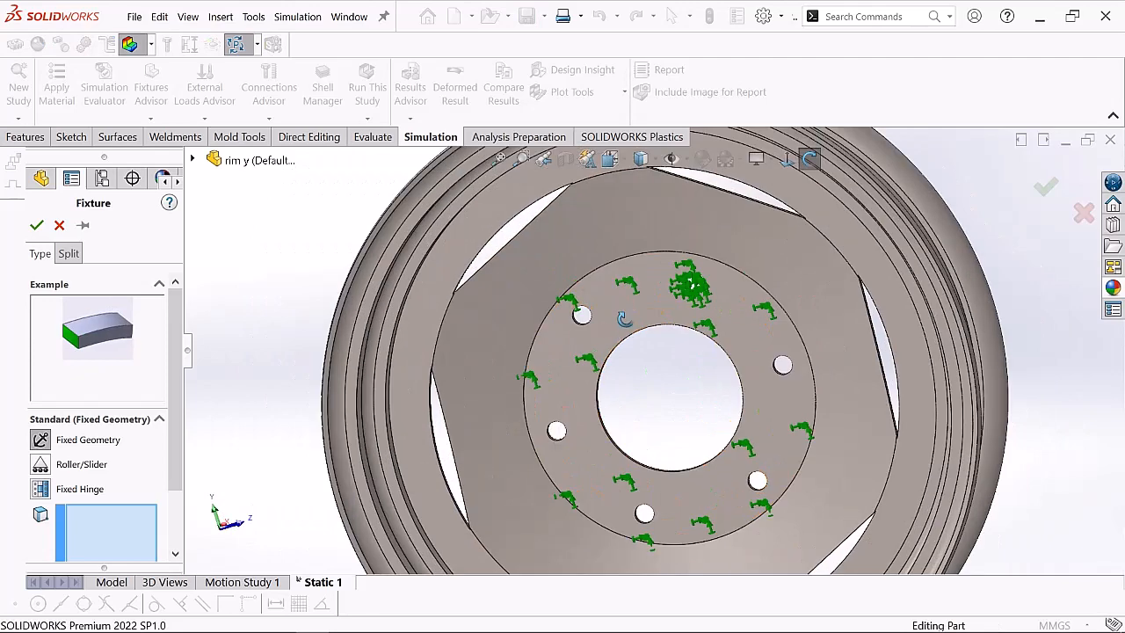
click(808, 163)
scroll(640, 329, down, 1)
scroll(589, 324, down, 3)
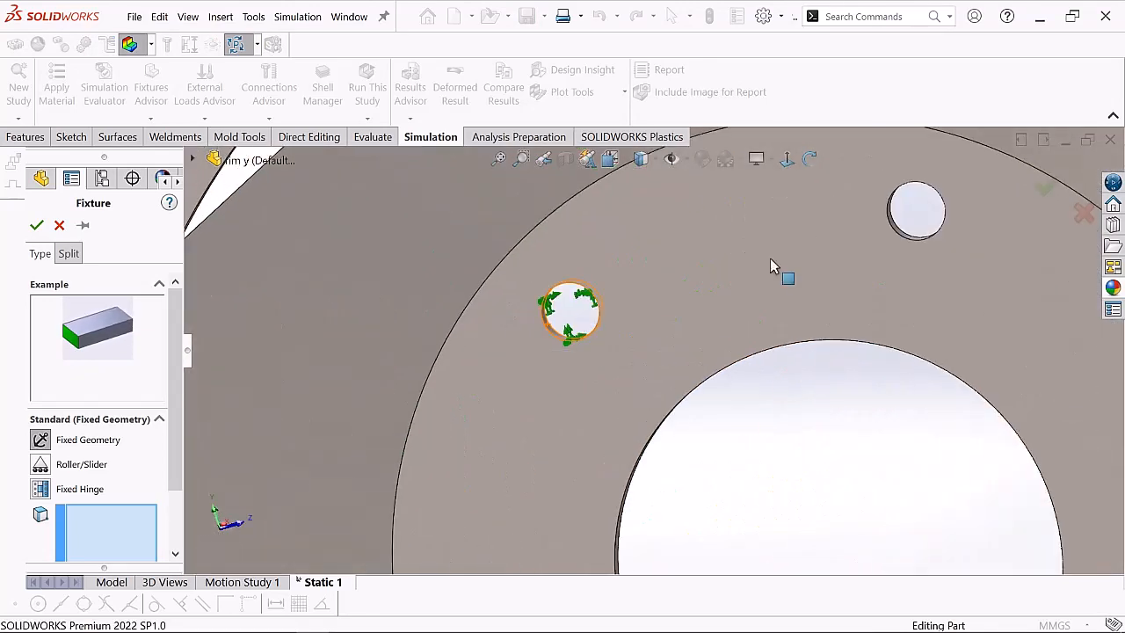
scroll(905, 238, down, 3)
scroll(890, 264, down, 1)
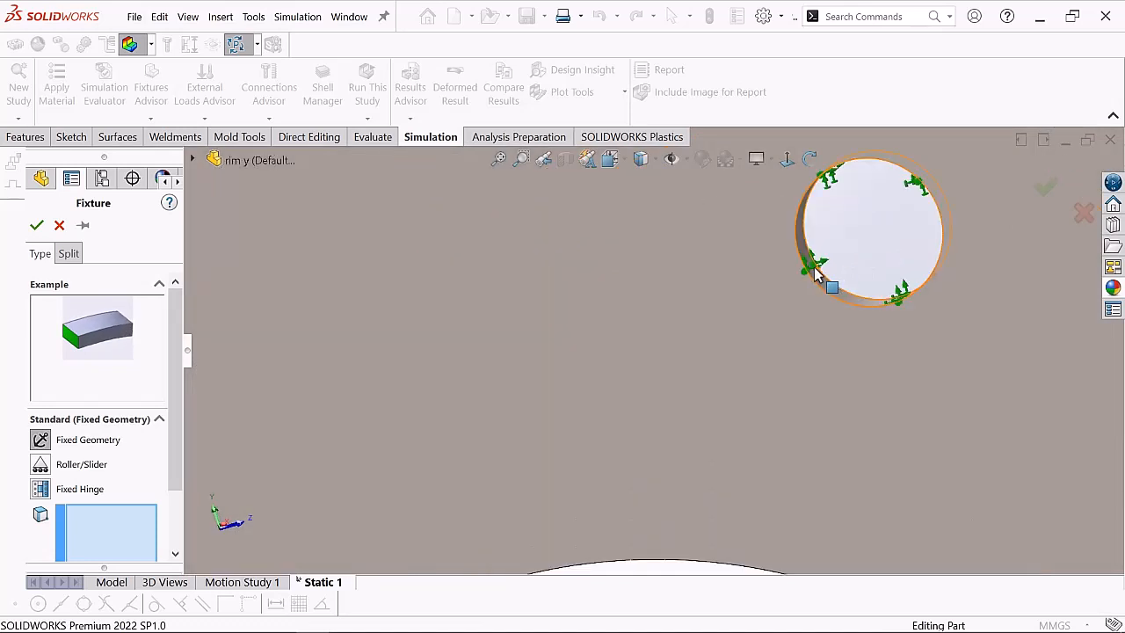
click(829, 284)
Add the inner faces of the next two bolt holes, going counter-clockwise around the centre bore, to the fixed geometry selection.
scroll(404, 370, up, 3)
scroll(422, 396, down, 5)
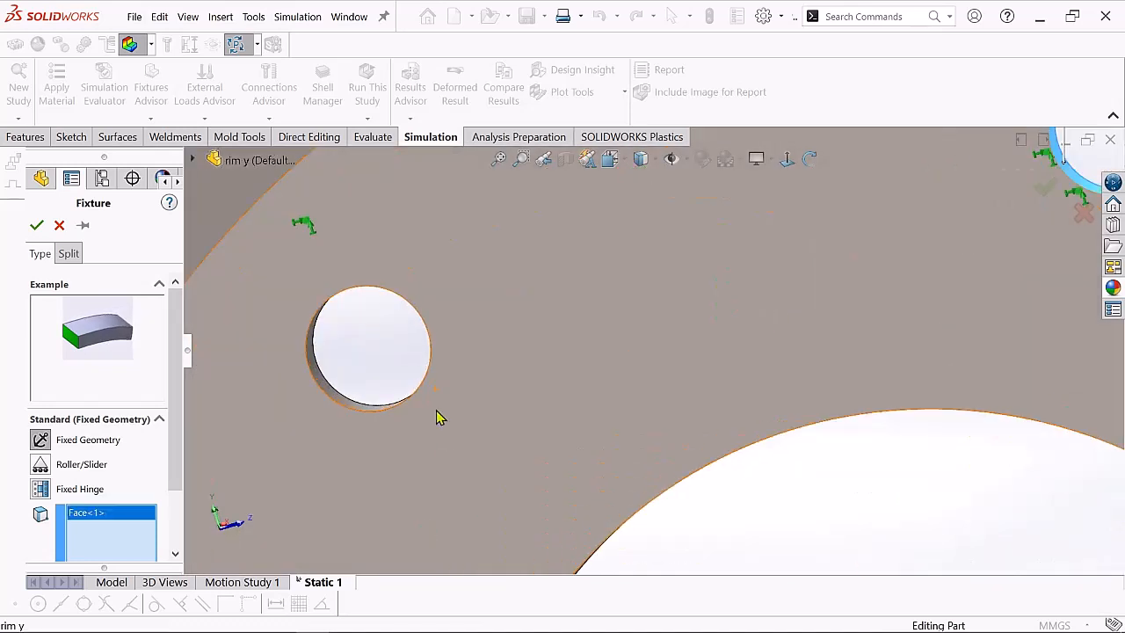
click(318, 387)
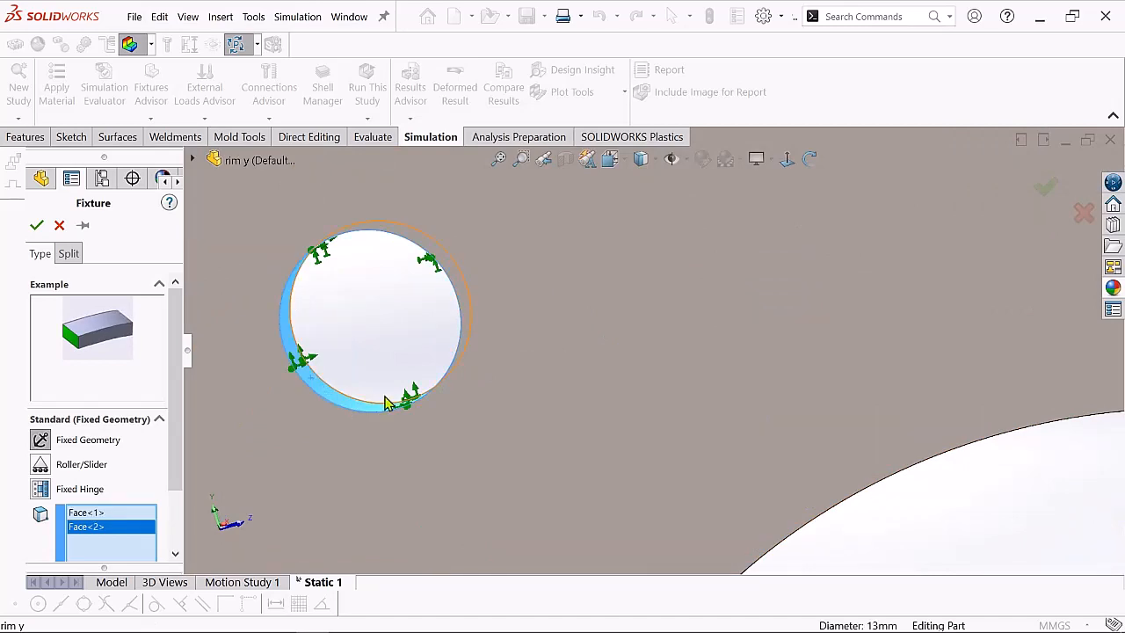
scroll(823, 422, up, 4)
scroll(716, 459, up, 2)
scroll(703, 463, down, 1)
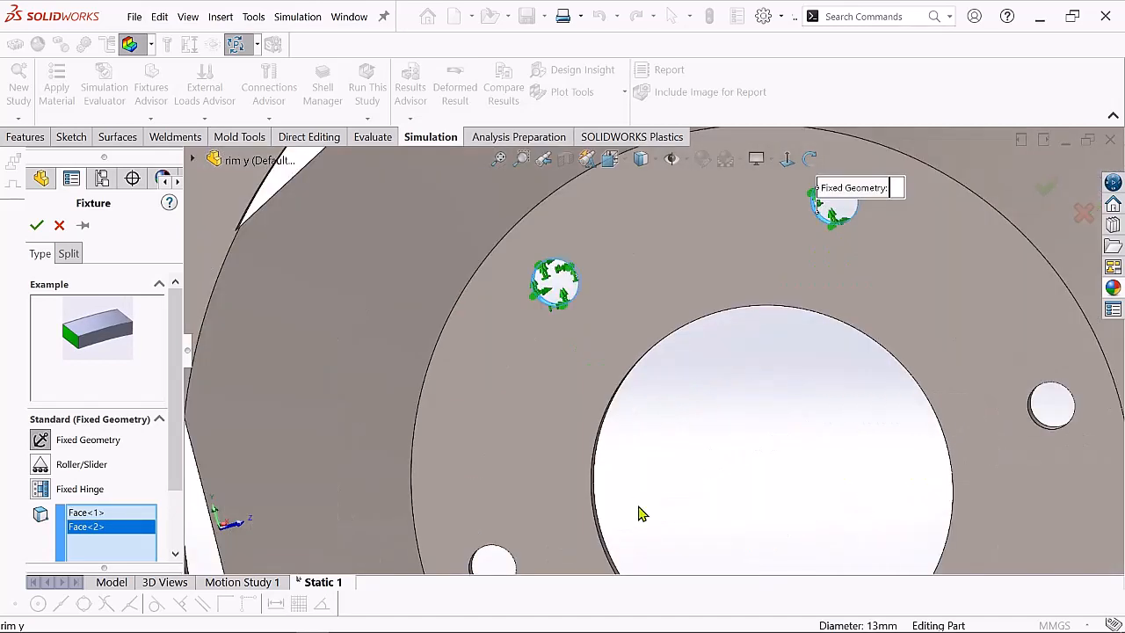
scroll(642, 512, up, 4)
scroll(635, 512, down, 3)
scroll(568, 374, down, 4)
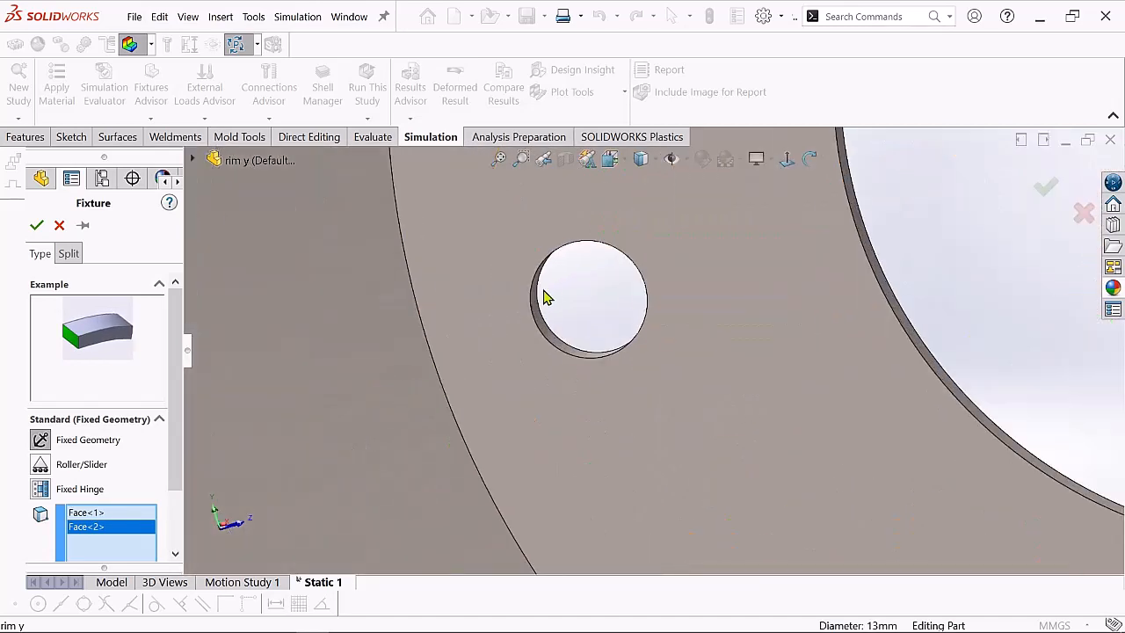
click(538, 313)
Add the inner faces of the two bolt holes below the centre bore to the fixed geometry selection.
scroll(843, 422, up, 6)
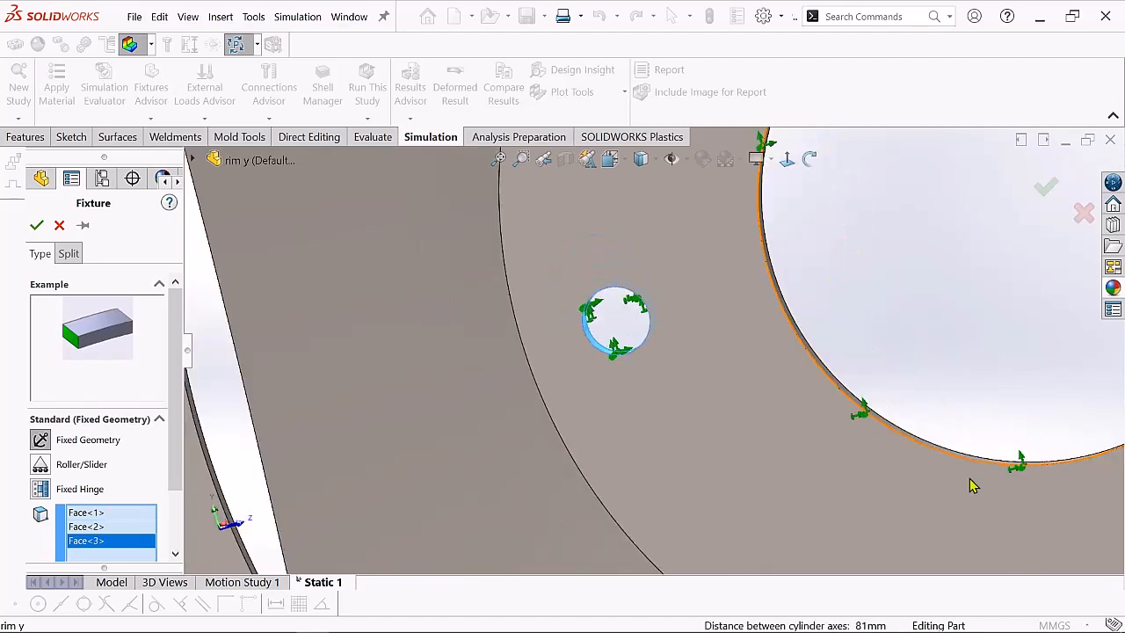
scroll(550, 377, down, 3)
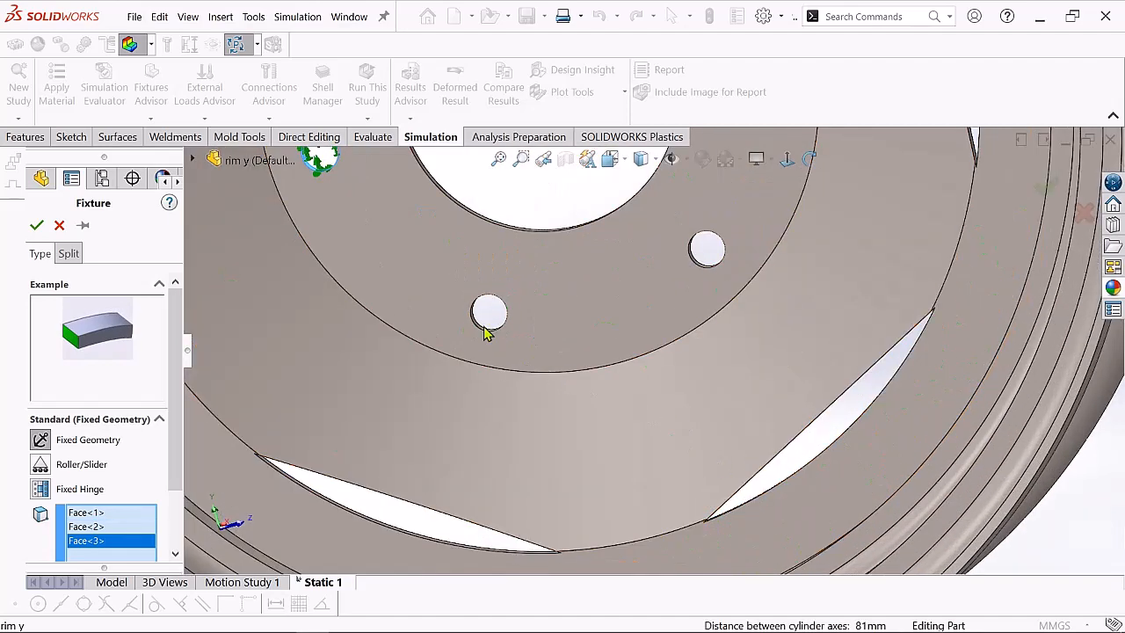
scroll(497, 319, down, 4)
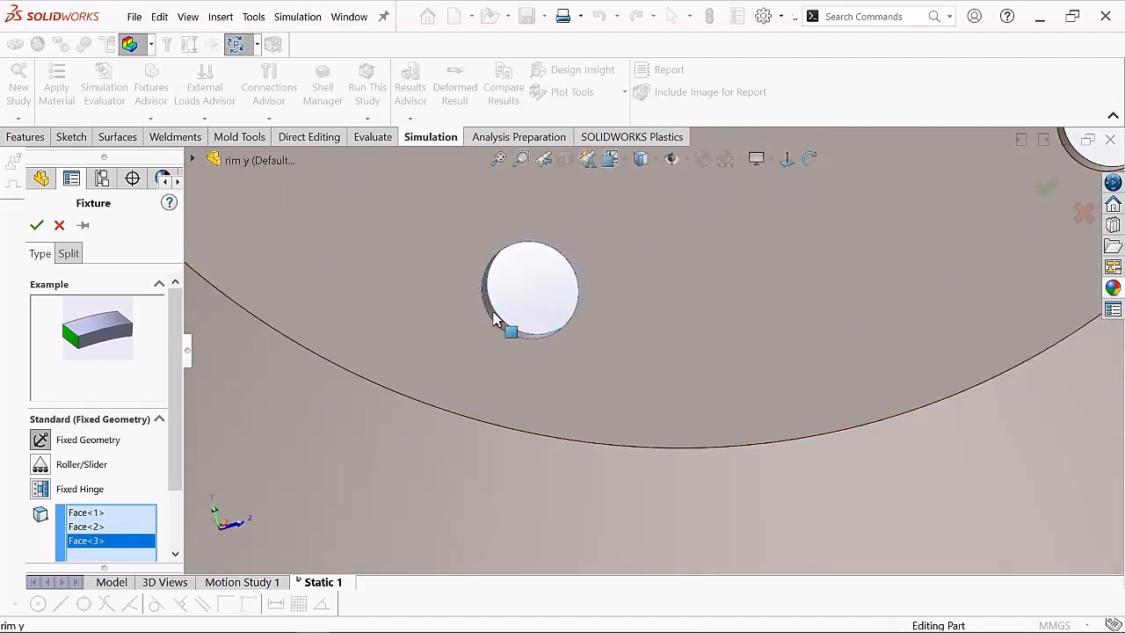
click(502, 323)
scroll(1081, 149, up, 1)
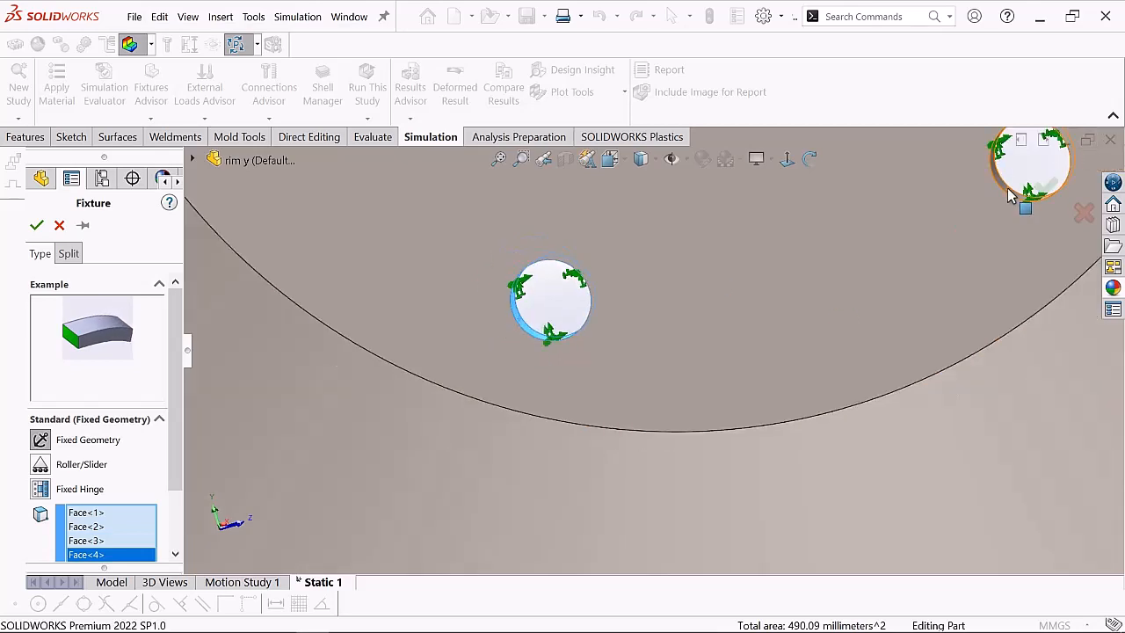
click(1014, 194)
Add the inner face of the one remaining bolt hole beside the centre bore and apply the Fixed Geometry fixture.
scroll(1029, 190, up, 4)
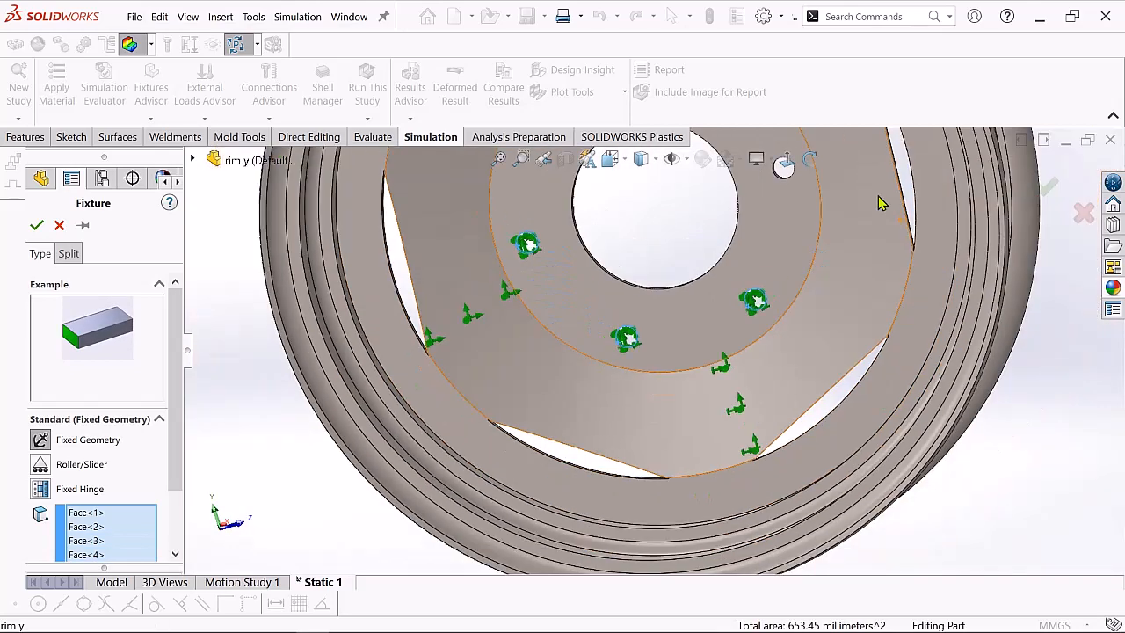
scroll(738, 220, down, 6)
click(623, 320)
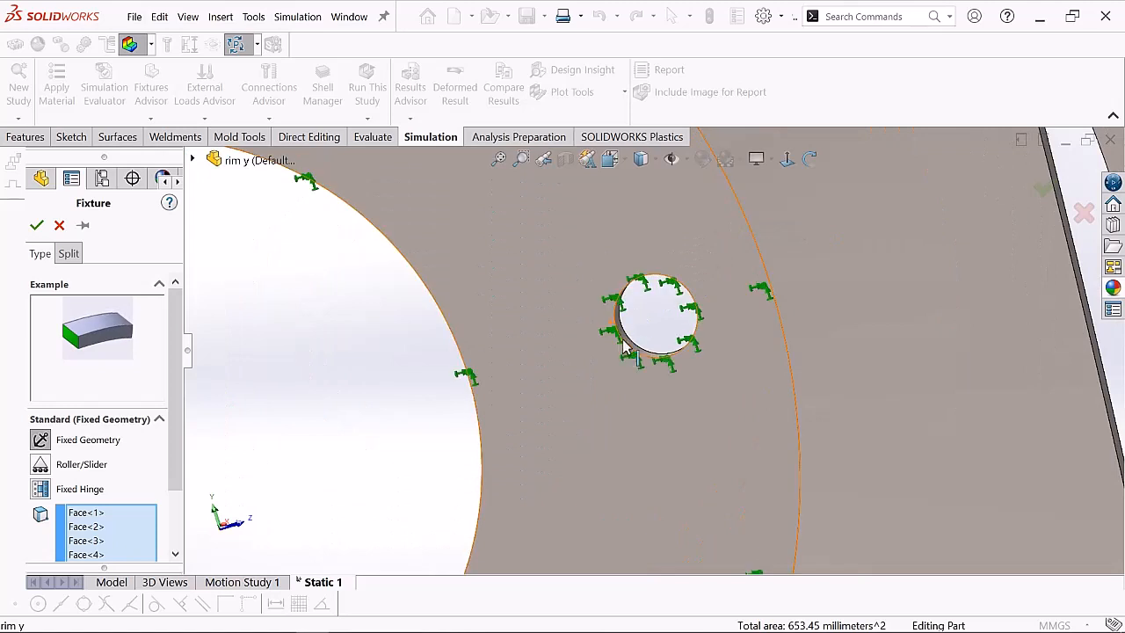
scroll(534, 258, up, 5)
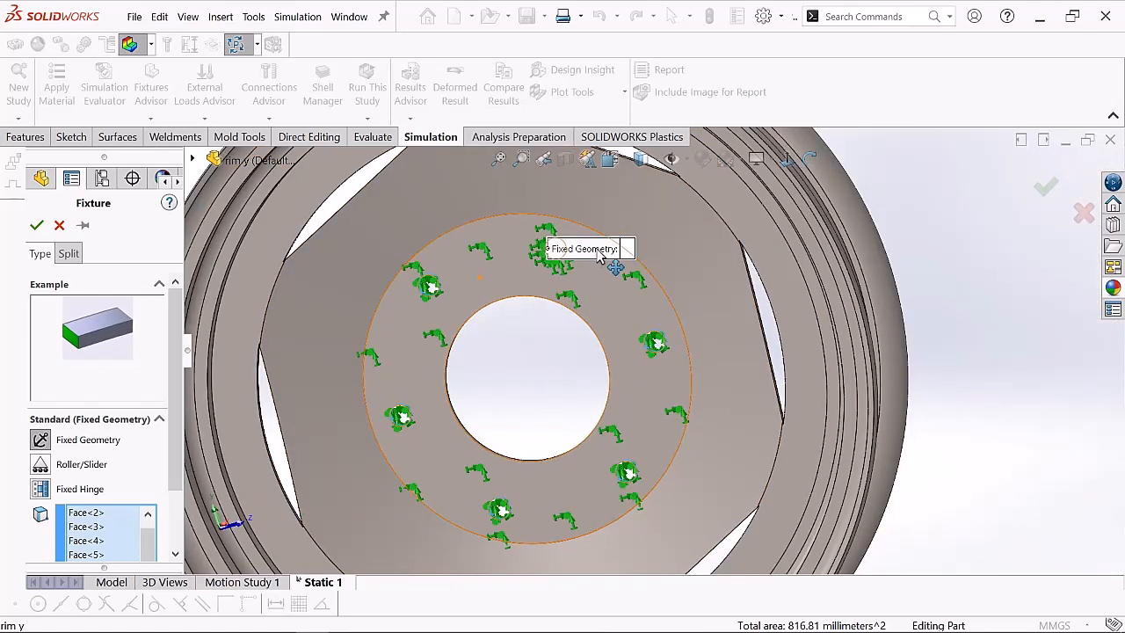
drag(599, 244, 658, 191)
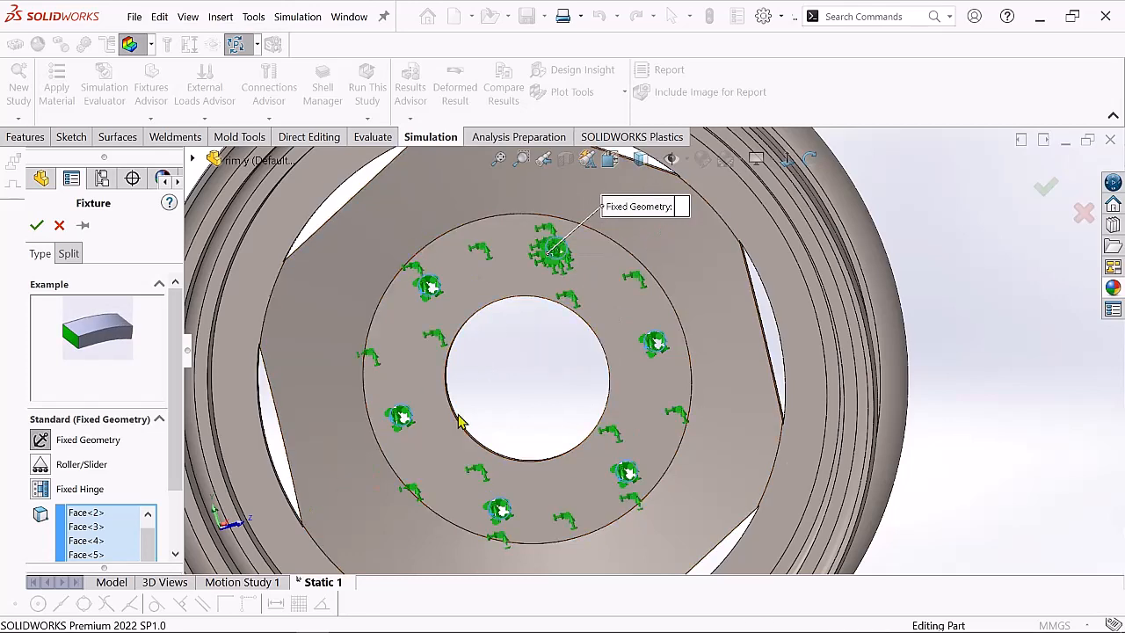
click(217, 446)
drag(179, 439, 178, 494)
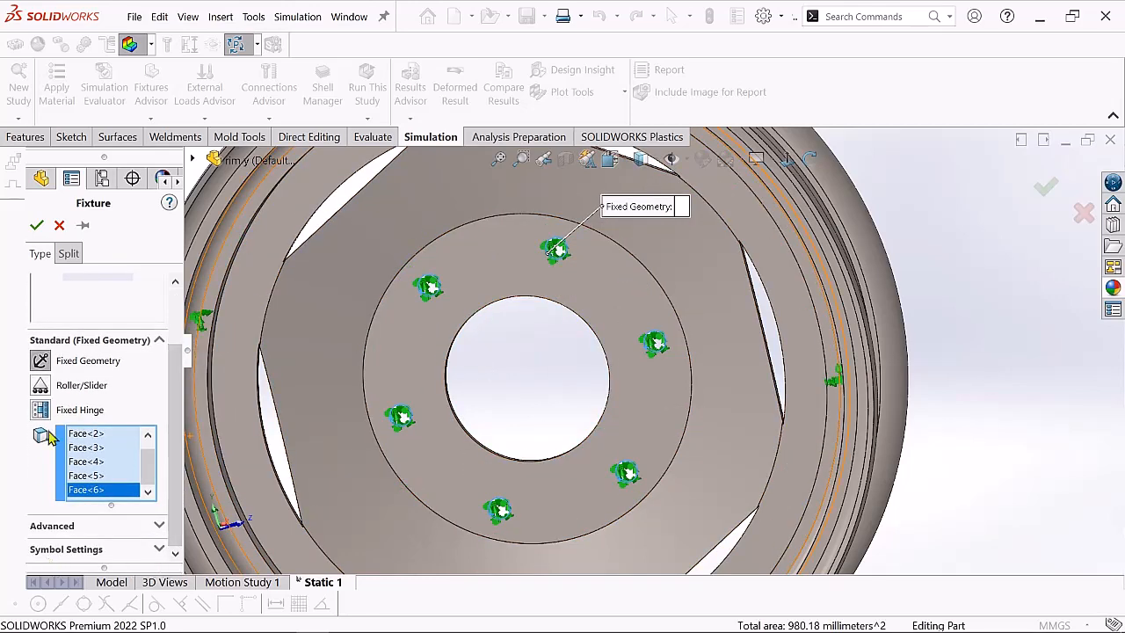
click(36, 225)
key(f)
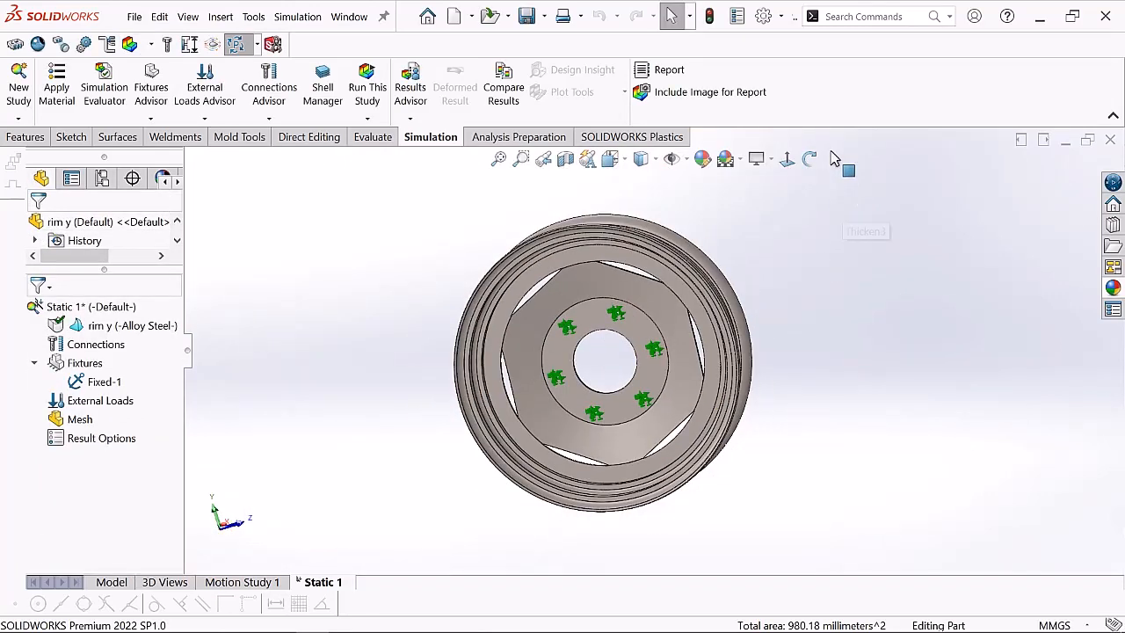
Start a Torque external load and select the rounded outer face of the flange on the far side of the rim.
click(809, 158)
drag(816, 246, 779, 253)
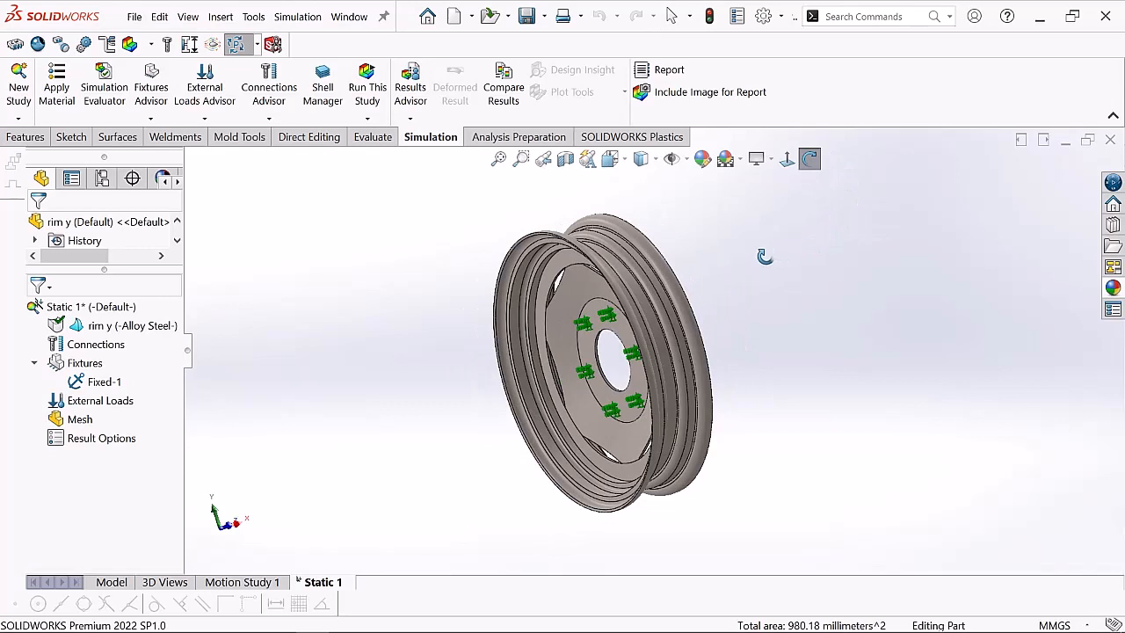
click(111, 406)
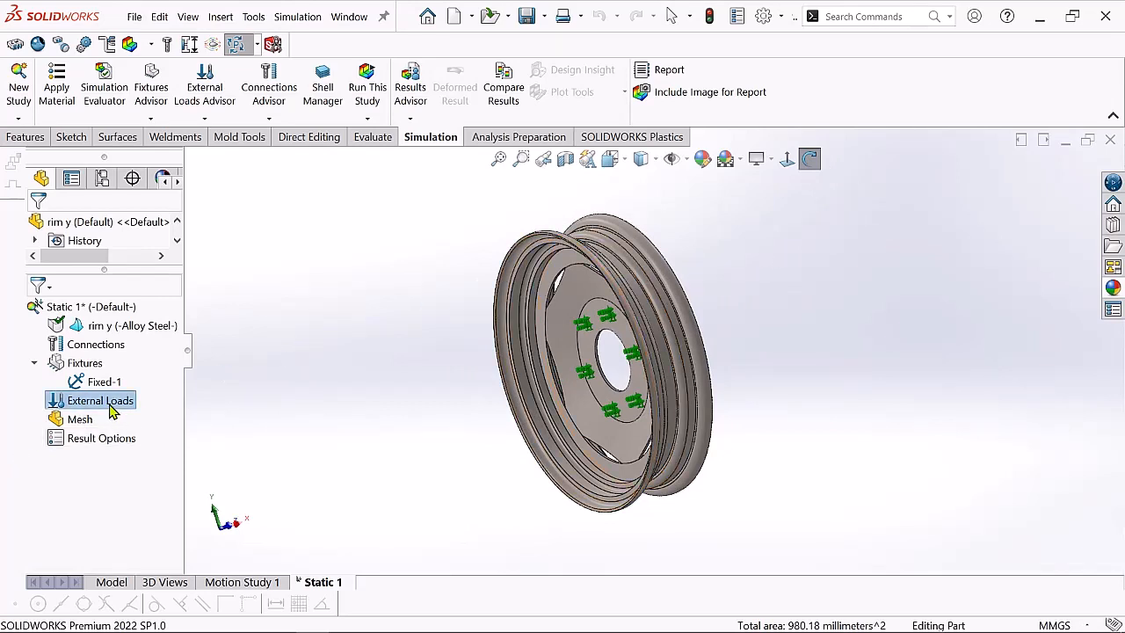
right_click(112, 410)
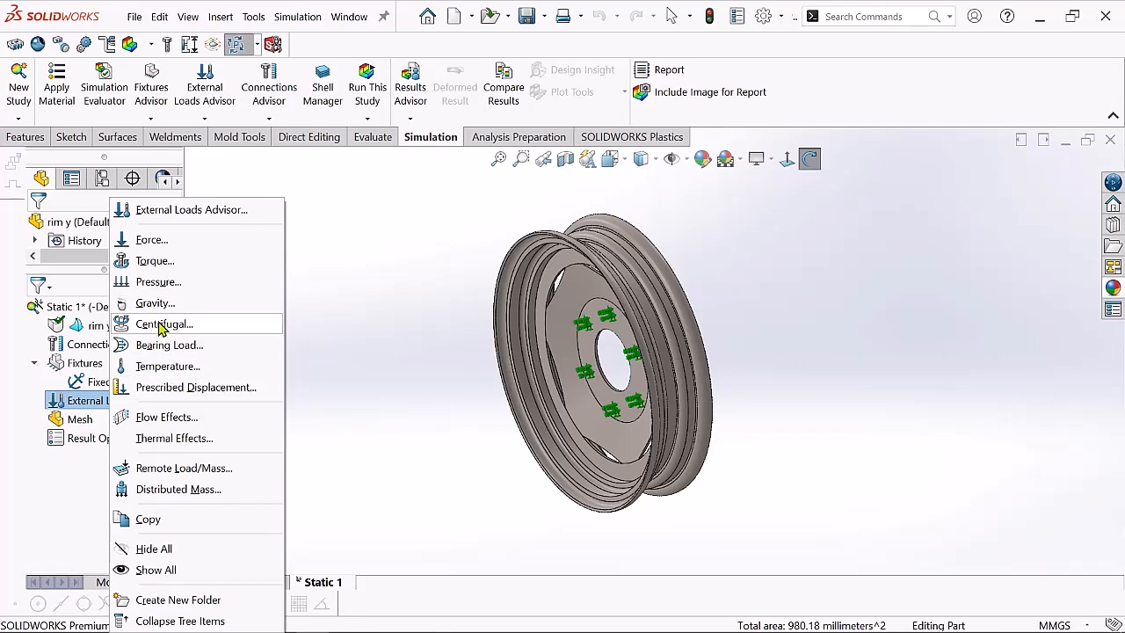
click(151, 262)
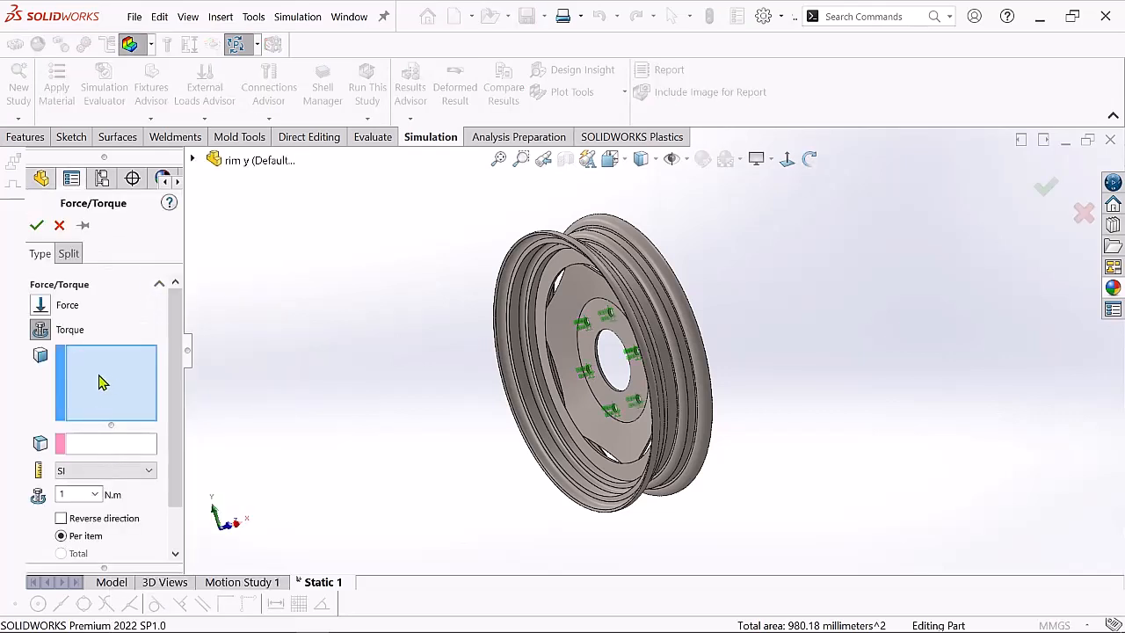
scroll(572, 302, down, 5)
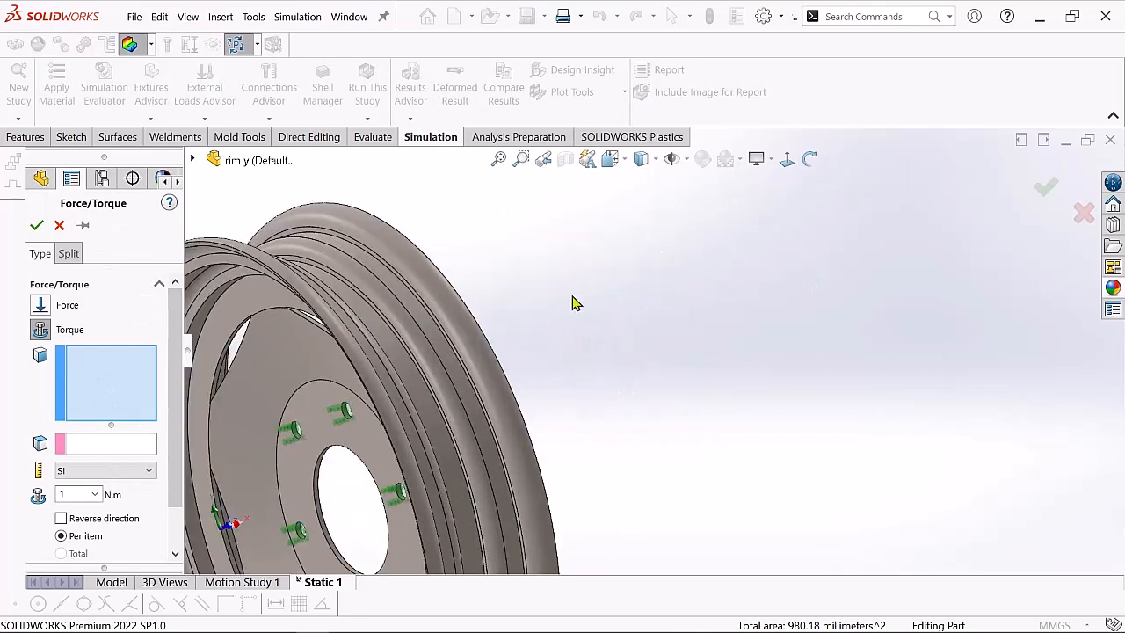
scroll(456, 365, up, 2)
scroll(715, 329, down, 5)
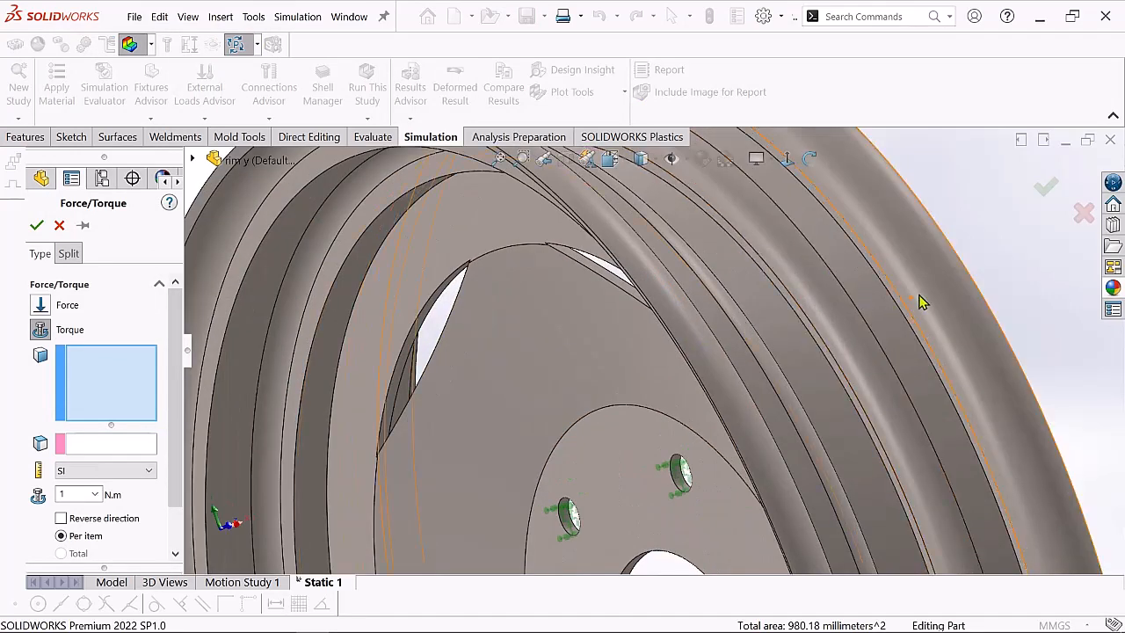
scroll(914, 304, up, 3)
scroll(798, 278, down, 1)
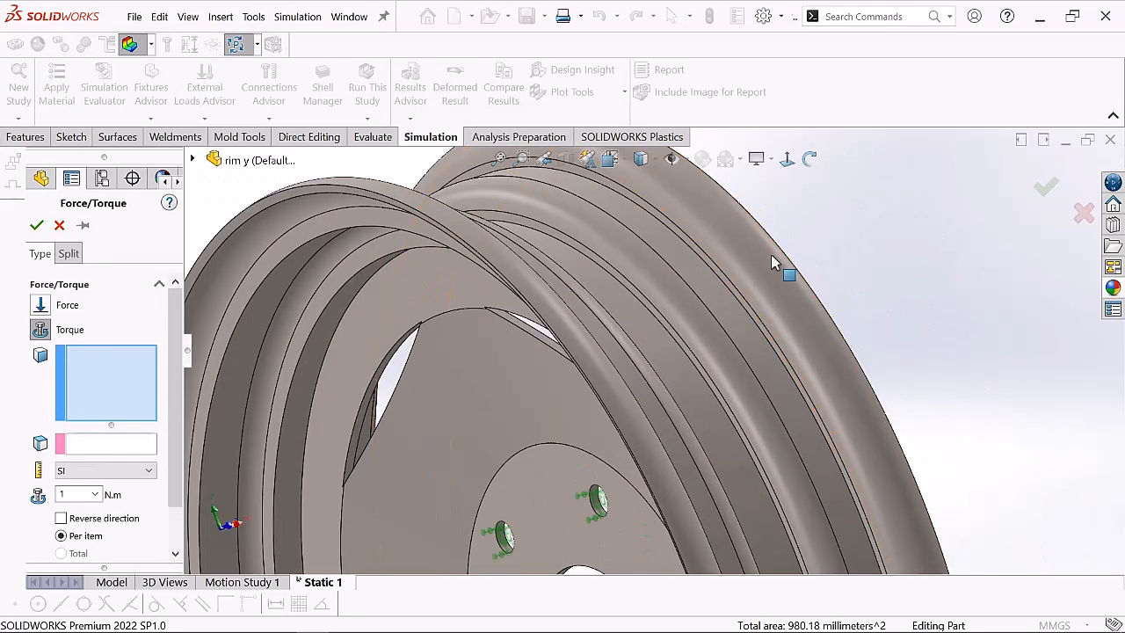
click(779, 262)
Add the next seven adjoining outer faces across the rim barrel, working inward from the selected flange, to the torque selection.
scroll(695, 290, down, 2)
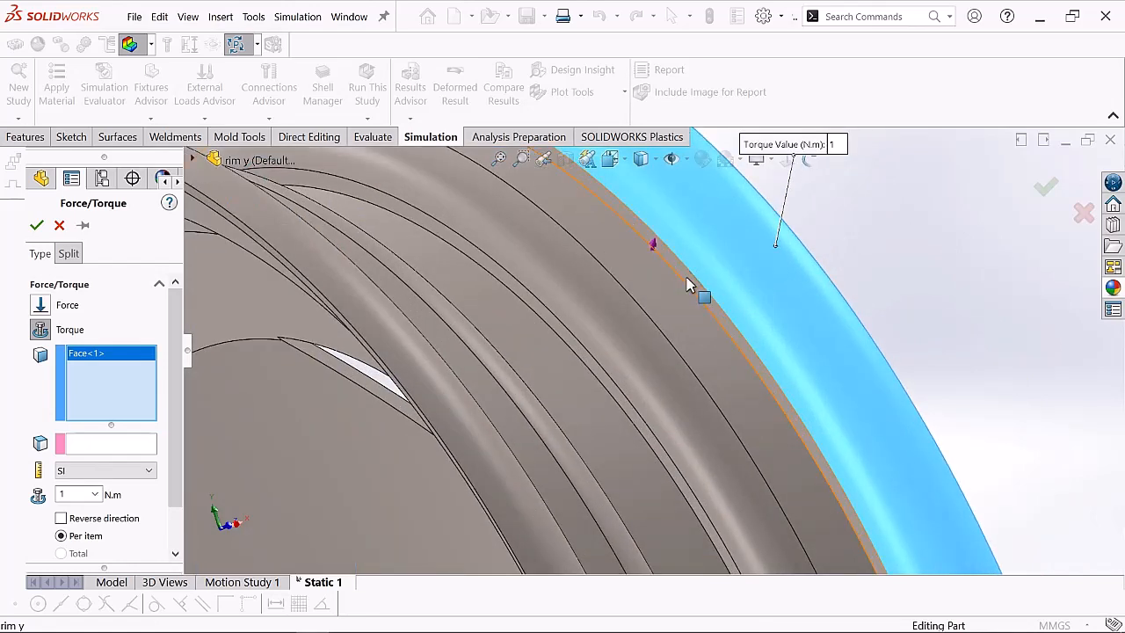
click(677, 294)
click(614, 314)
click(598, 334)
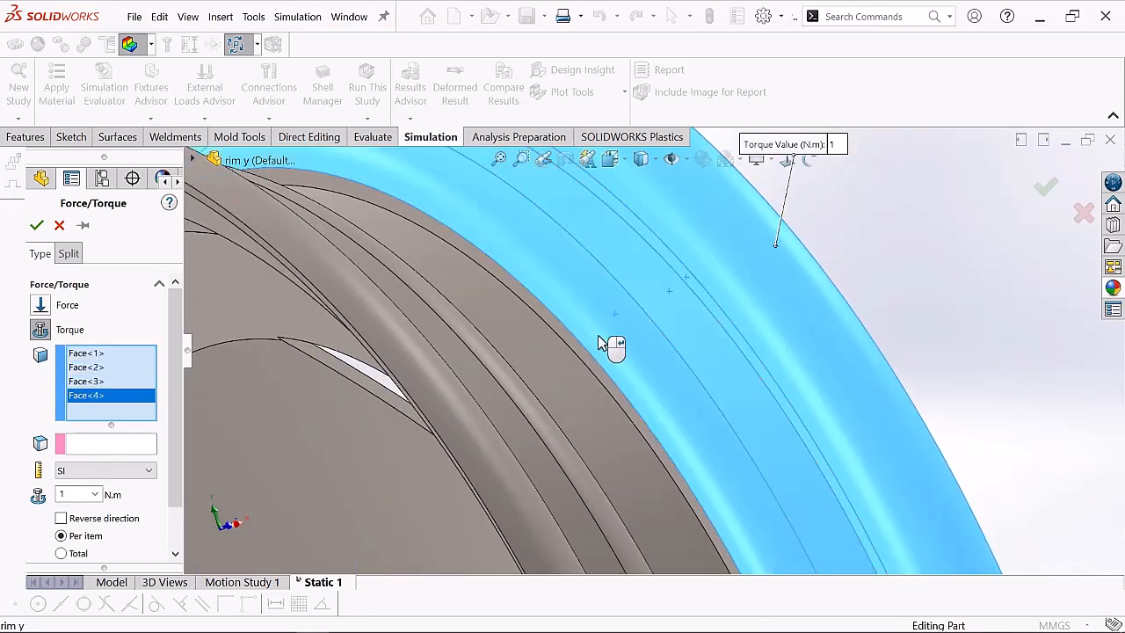
click(549, 369)
click(530, 391)
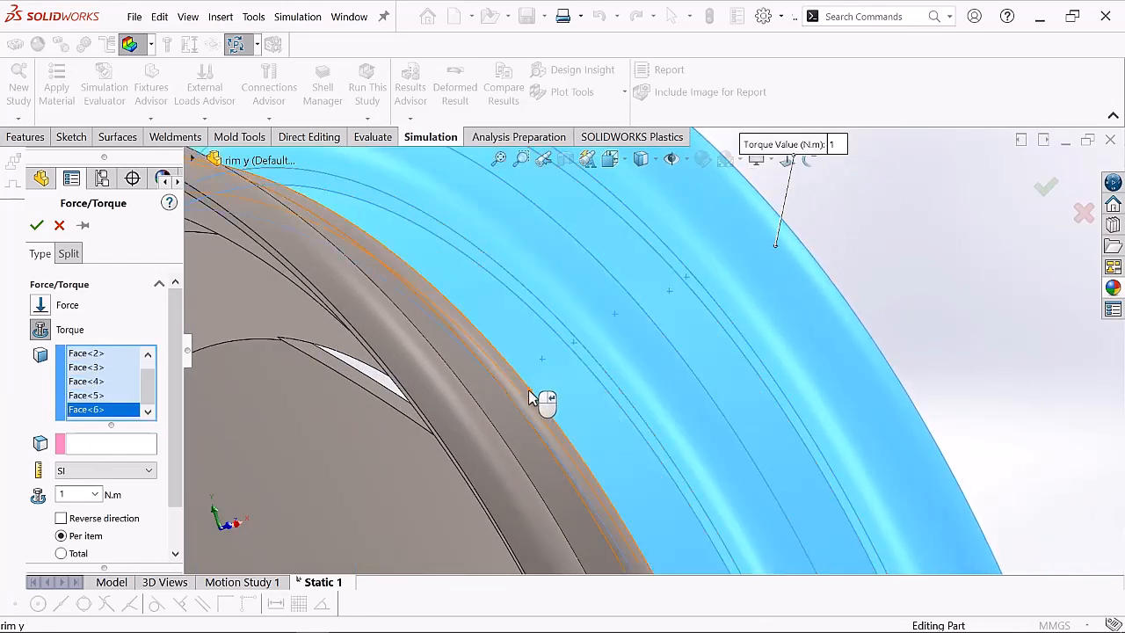
scroll(517, 390, down, 1)
click(502, 383)
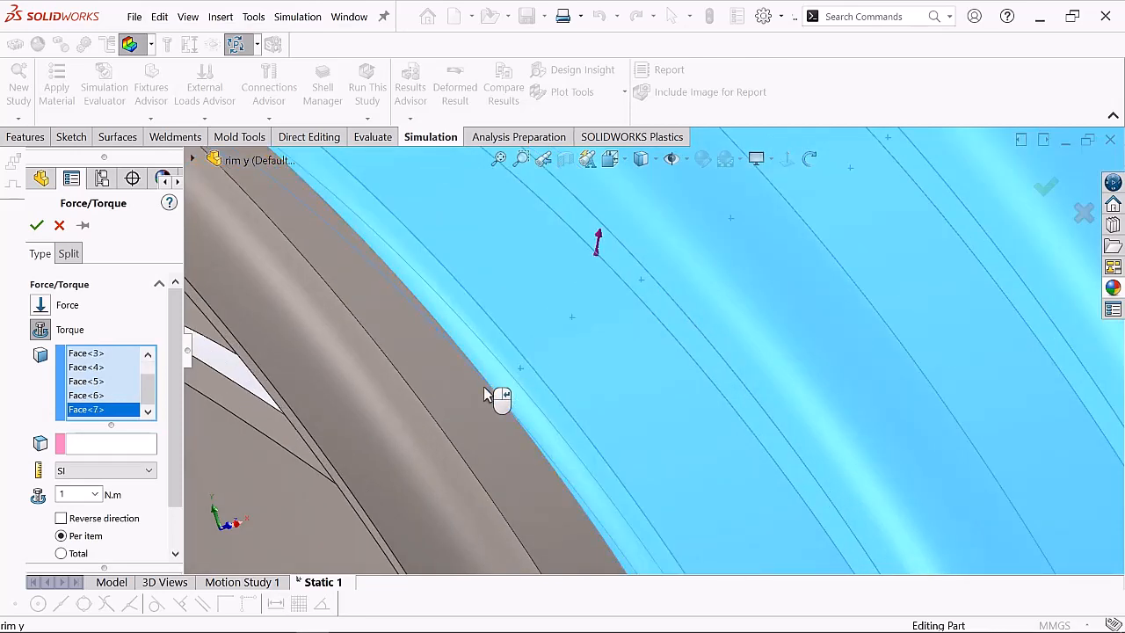
click(491, 390)
Add the missed narrow barrel face, the narrow face beside the opposite flange and that flange's rounded outer face to the torque selection.
scroll(669, 287, up, 2)
scroll(669, 288, up, 3)
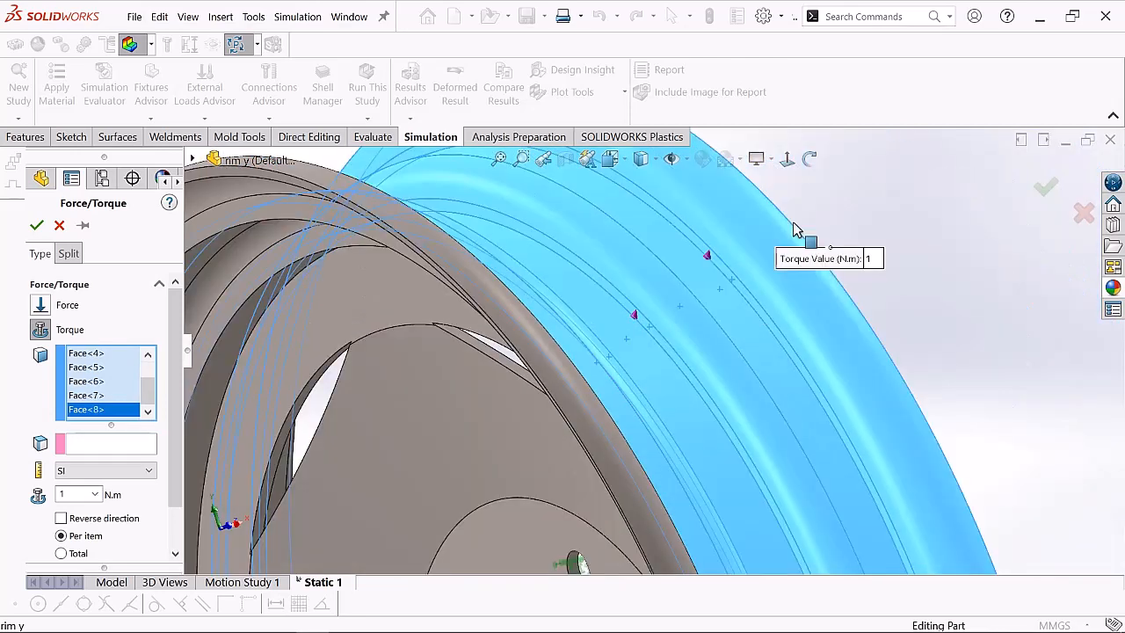
click(809, 158)
drag(810, 158, 791, 255)
scroll(690, 323, down, 4)
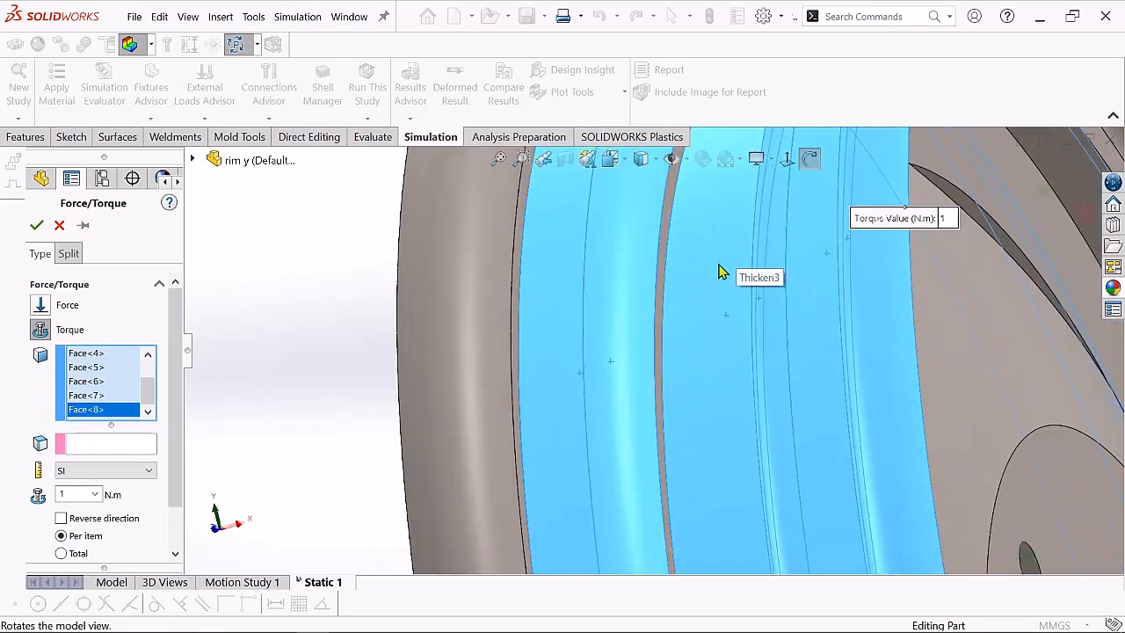
drag(723, 272, 653, 269)
click(601, 254)
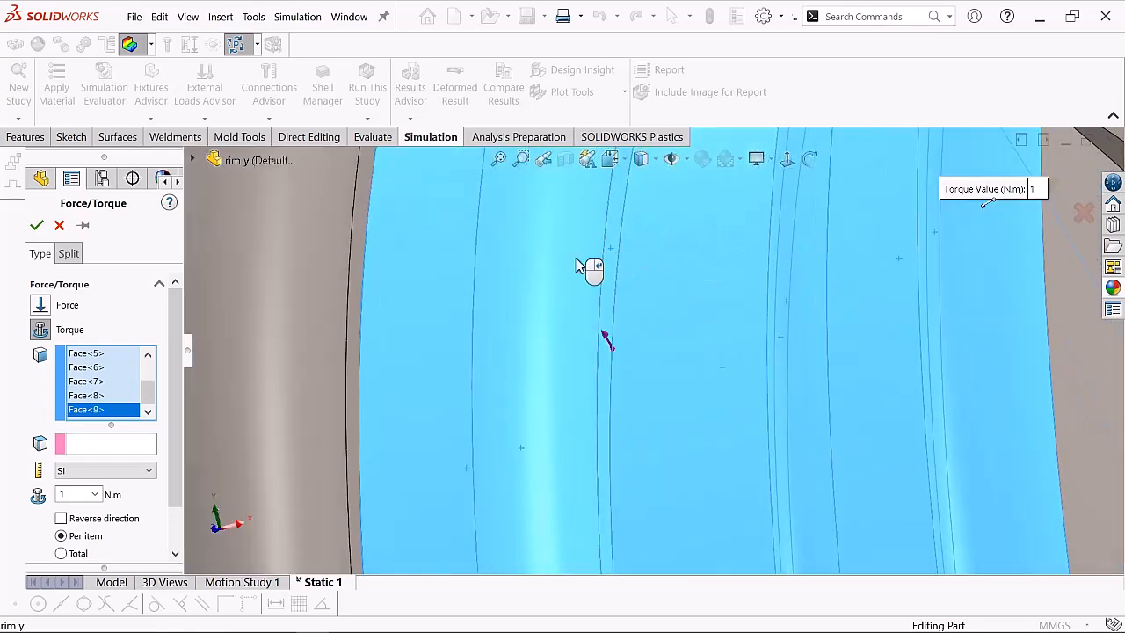
scroll(572, 296, up, 3)
scroll(527, 303, down, 3)
click(497, 303)
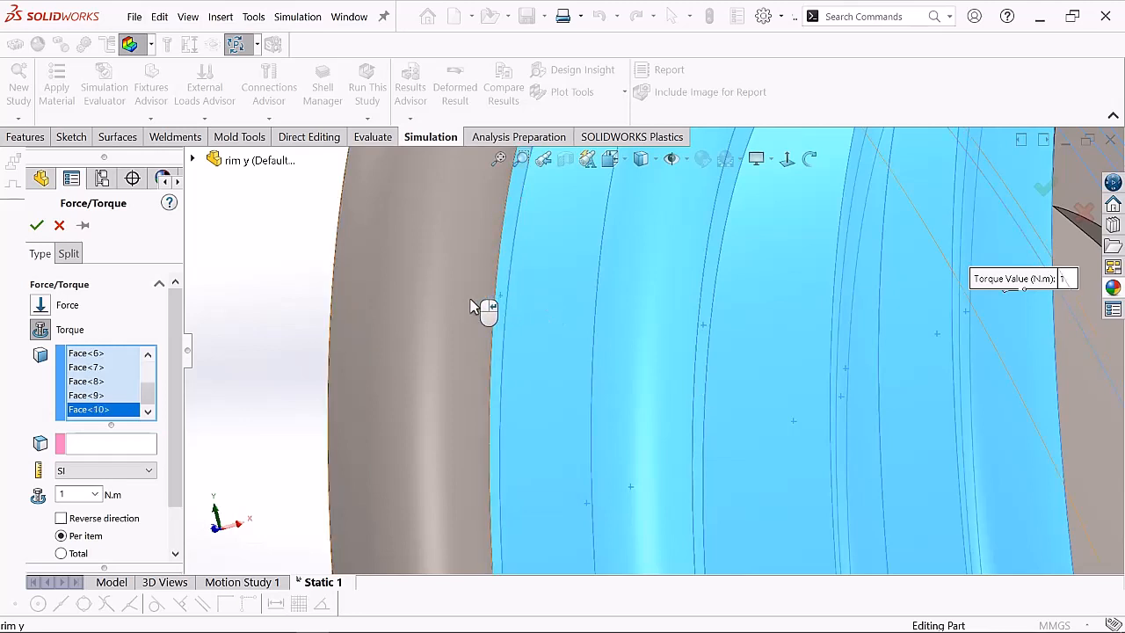
click(486, 320)
scroll(876, 284, up, 6)
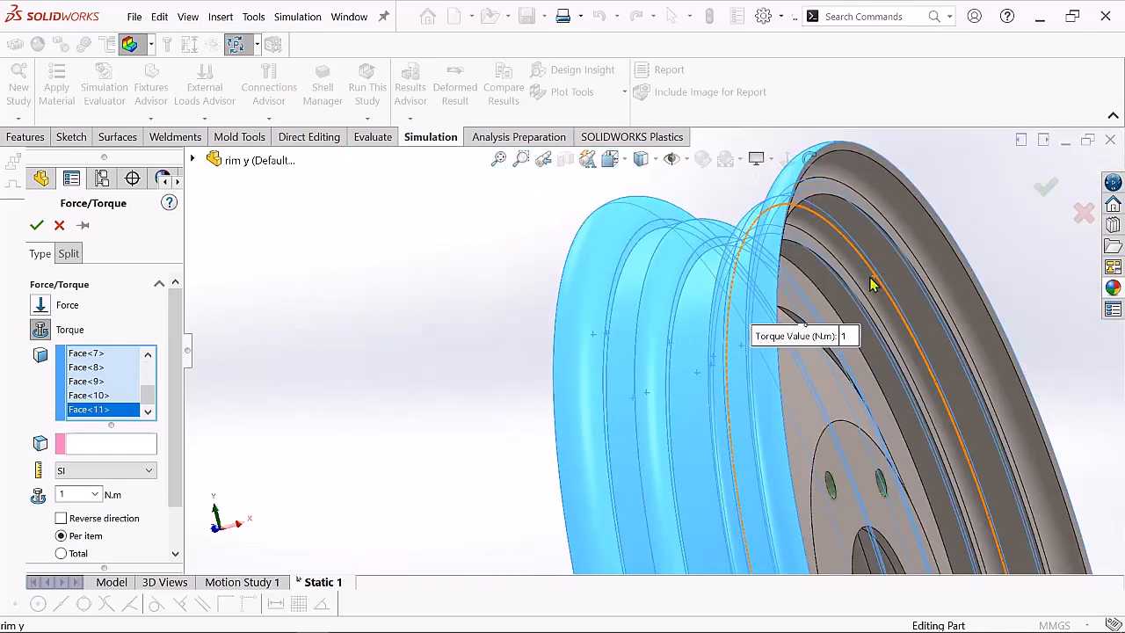
Choose SI units for the torque and try to apply the load without a direction reference.
click(809, 162)
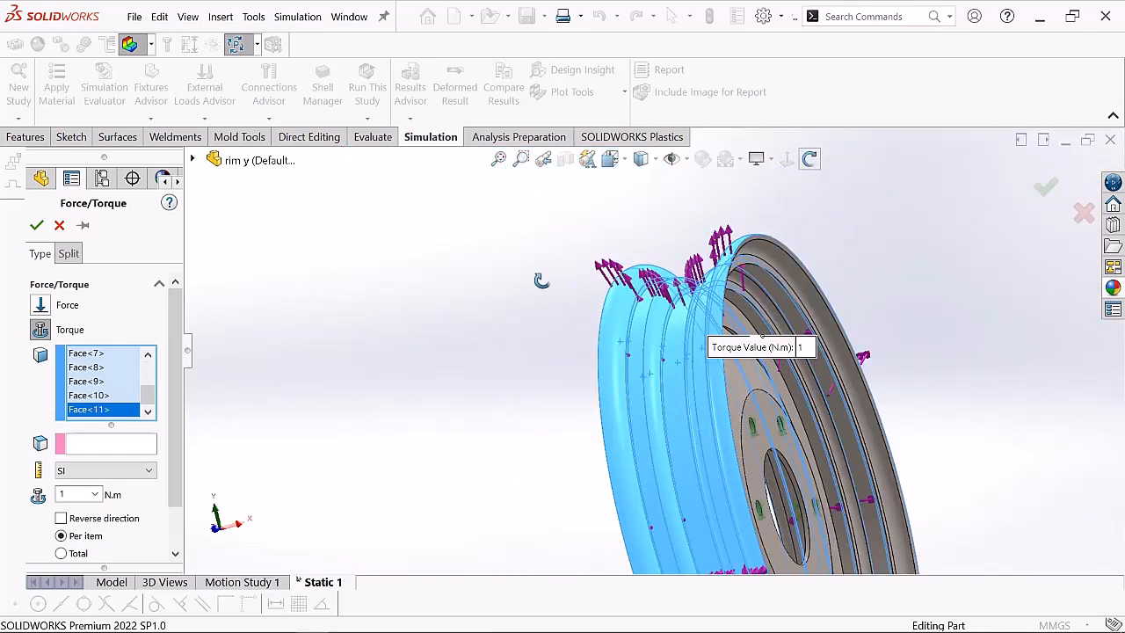
drag(562, 288, 625, 374)
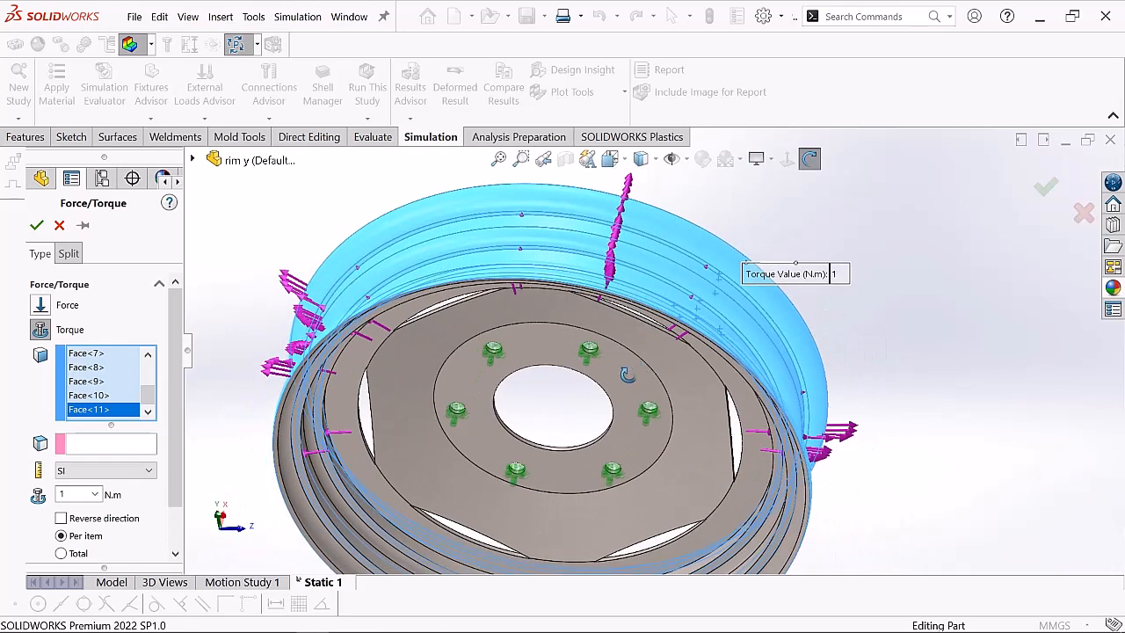
scroll(646, 364, up, 3)
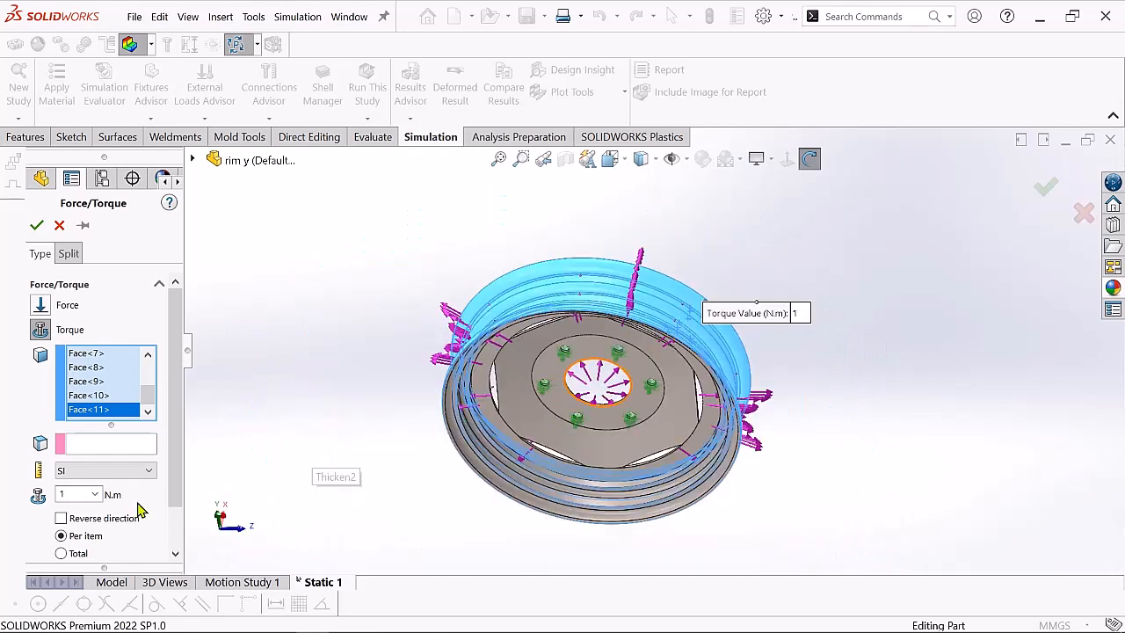
click(76, 477)
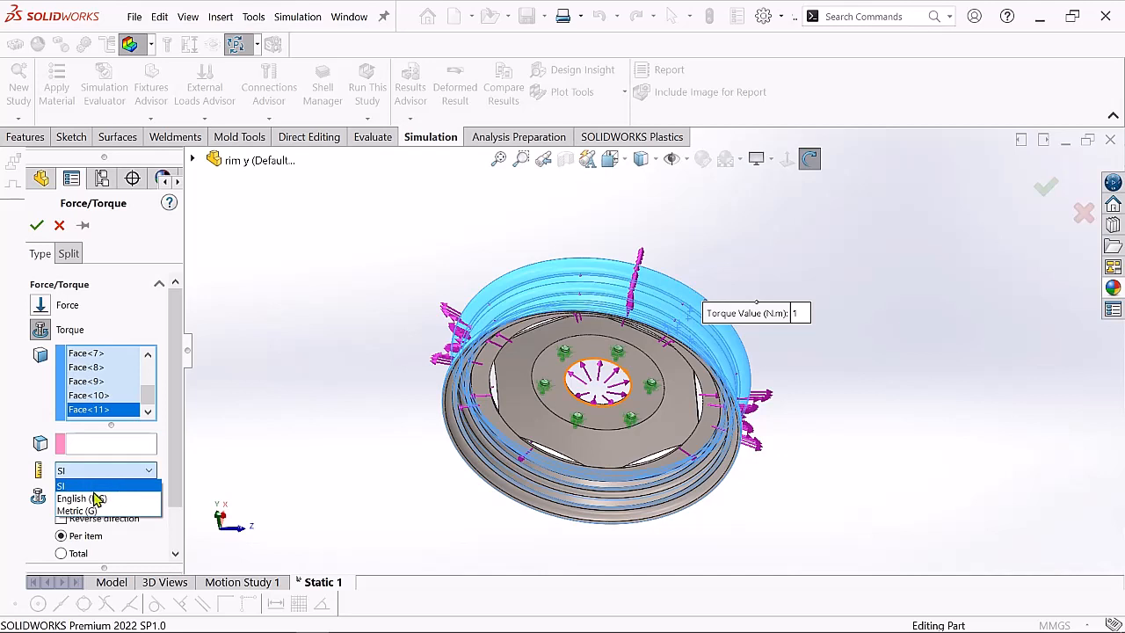
click(88, 490)
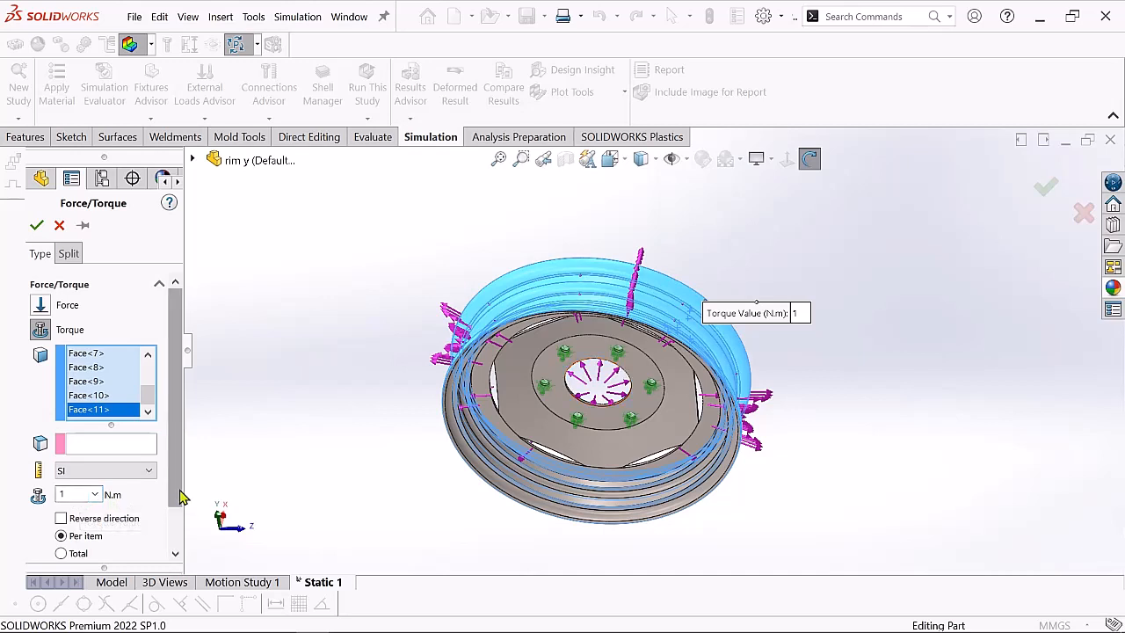
drag(180, 495, 177, 545)
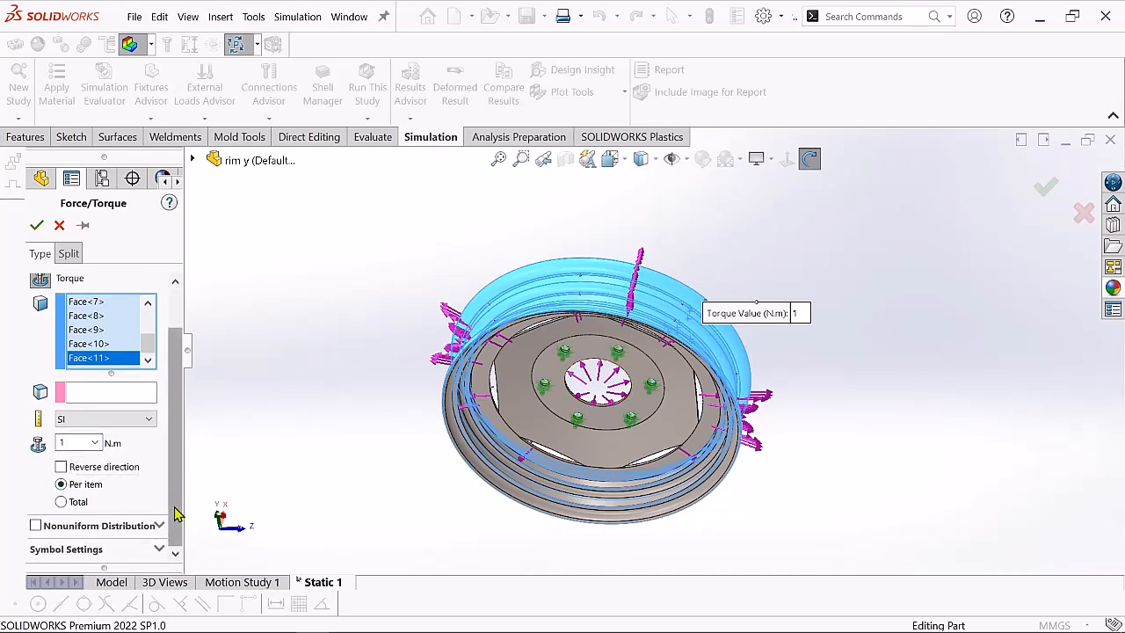
scroll(175, 495, up, 2)
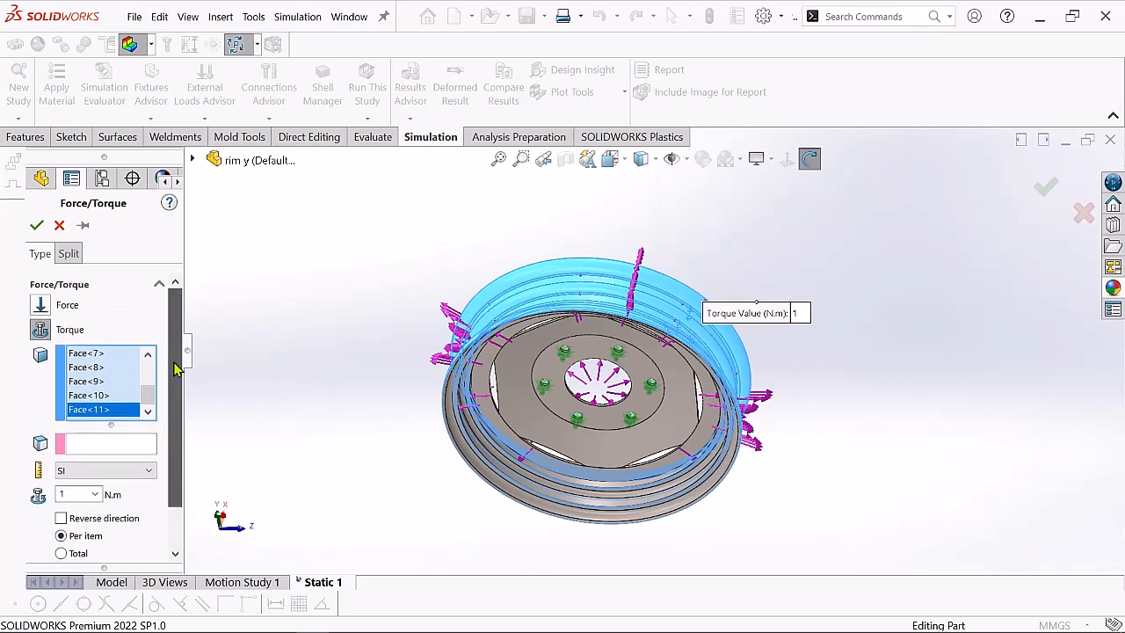
click(36, 227)
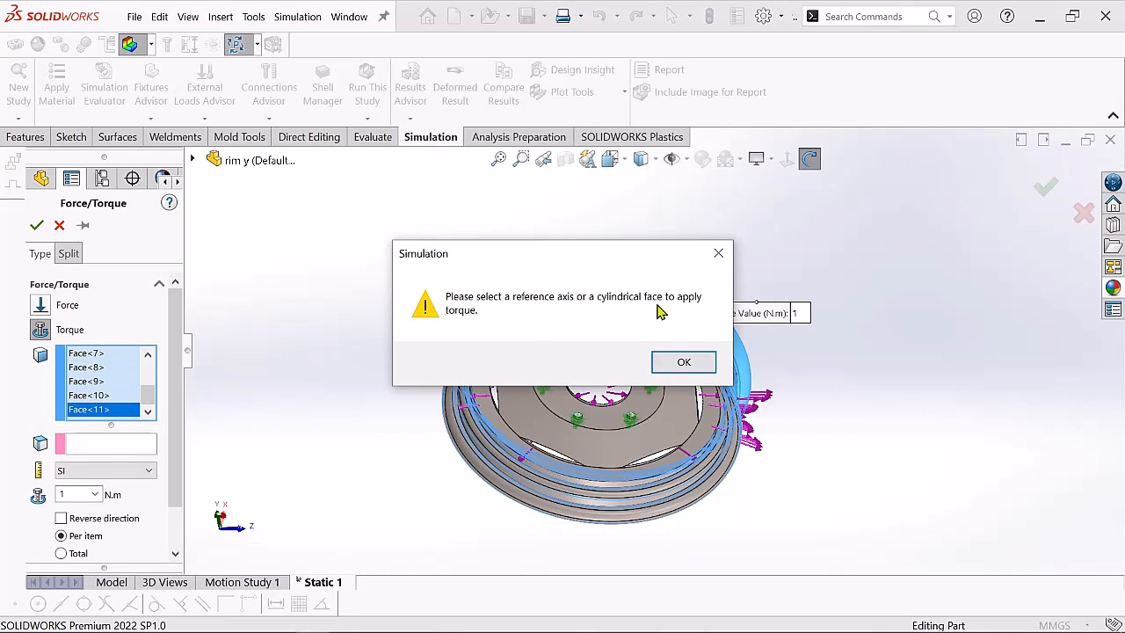
click(719, 254)
scroll(606, 369, down, 3)
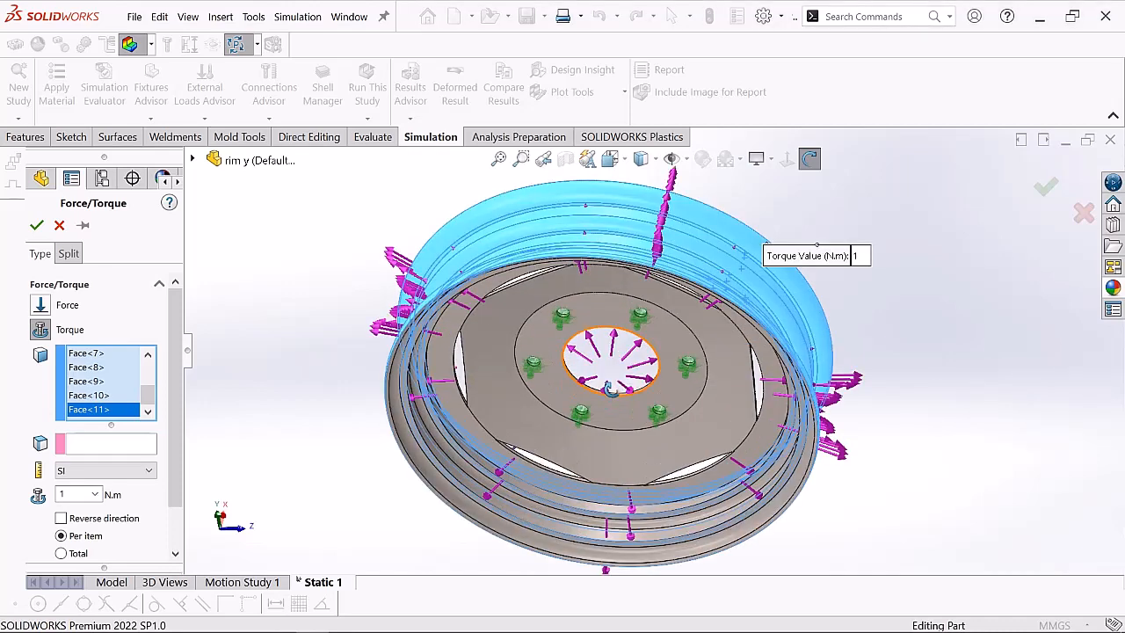
drag(609, 386, 587, 401)
click(810, 158)
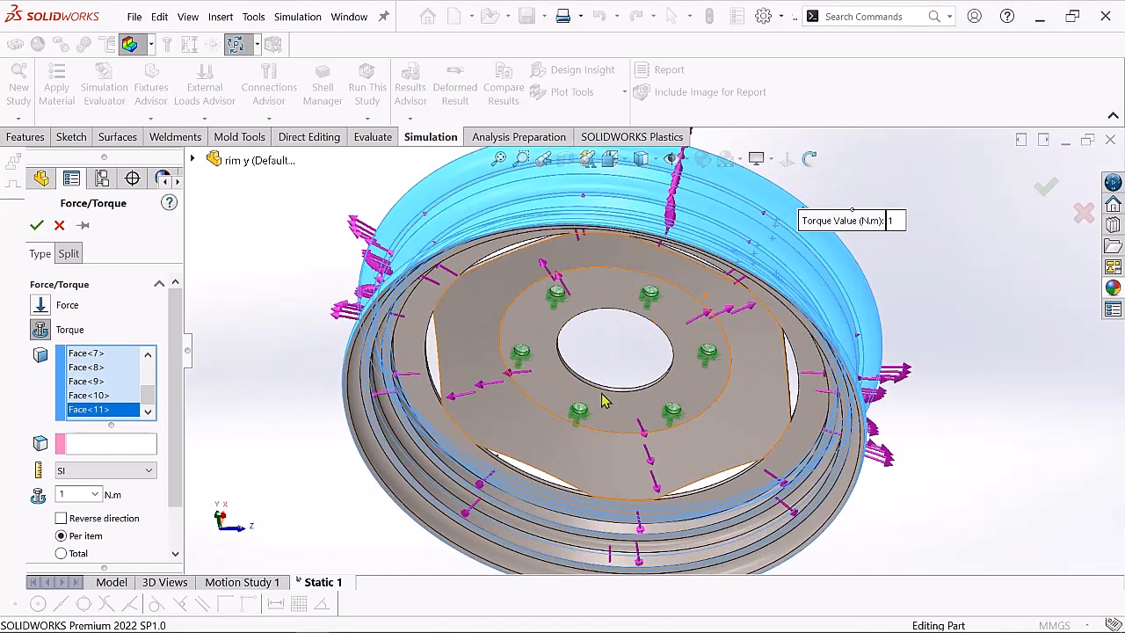
scroll(602, 400, down, 5)
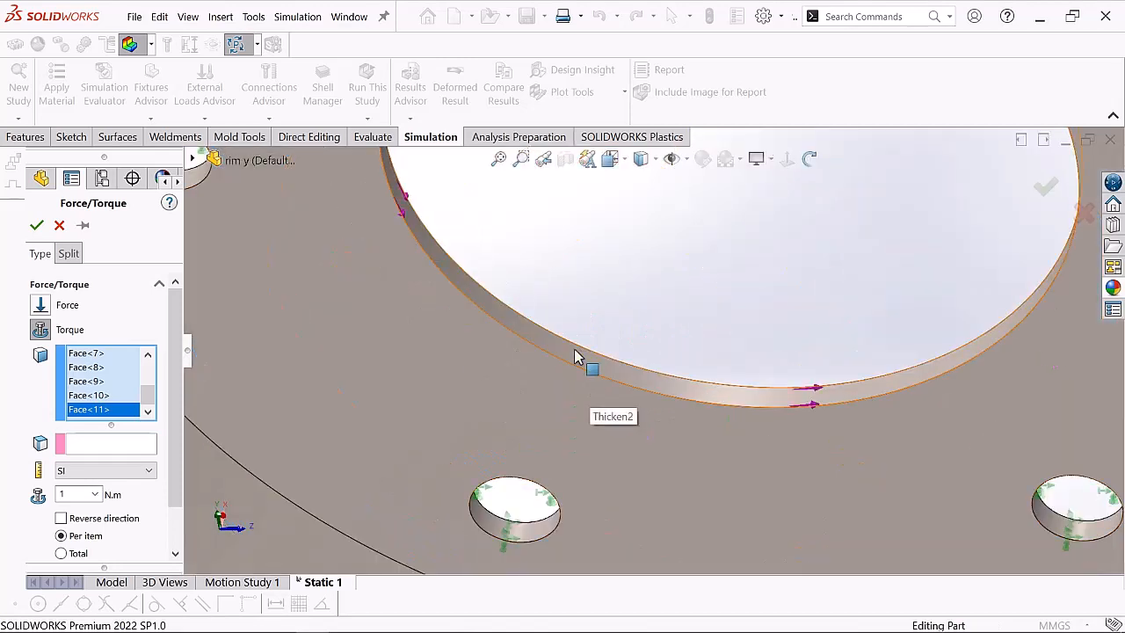
click(575, 357)
scroll(580, 357, up, 5)
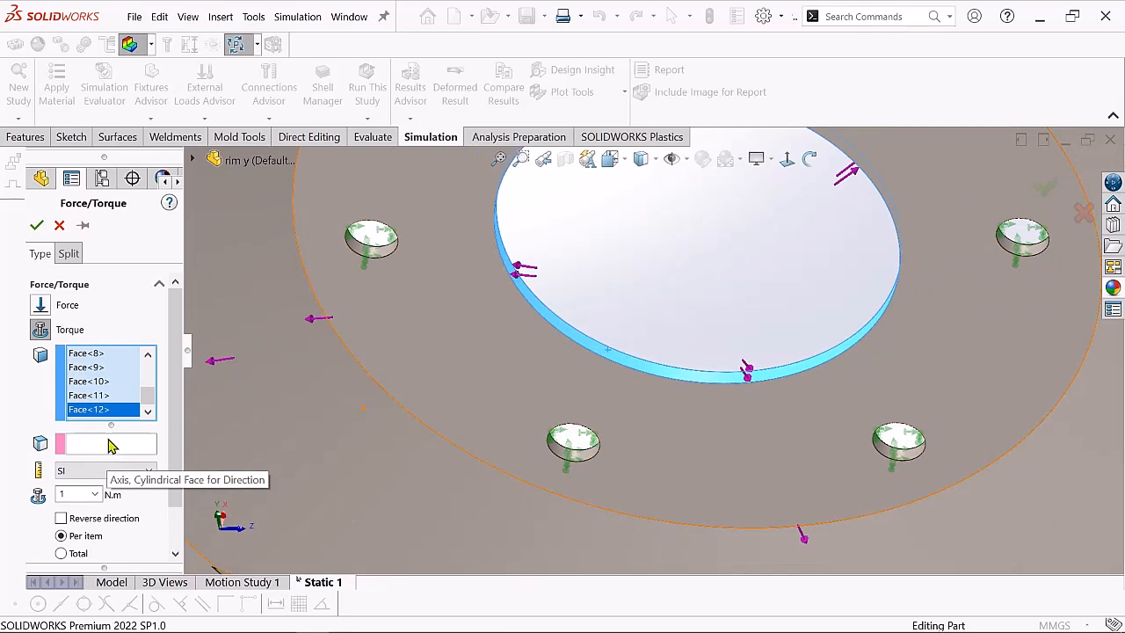
right_click(103, 418)
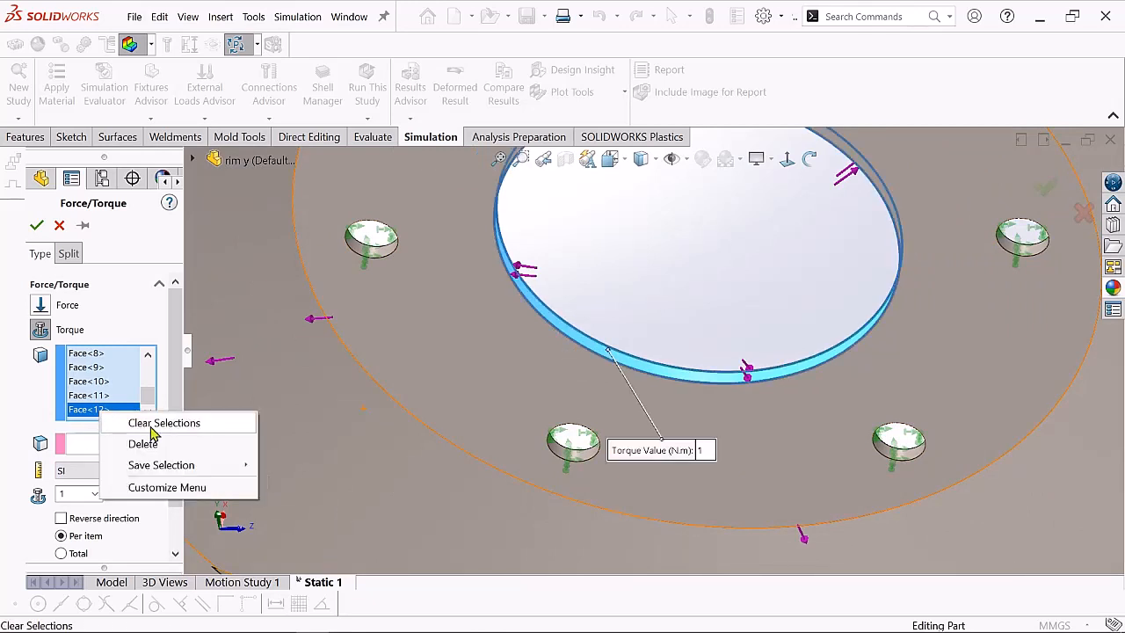
click(132, 442)
Set the cylindrical face of the central bore as the torque's direction reference and apply the load.
click(97, 450)
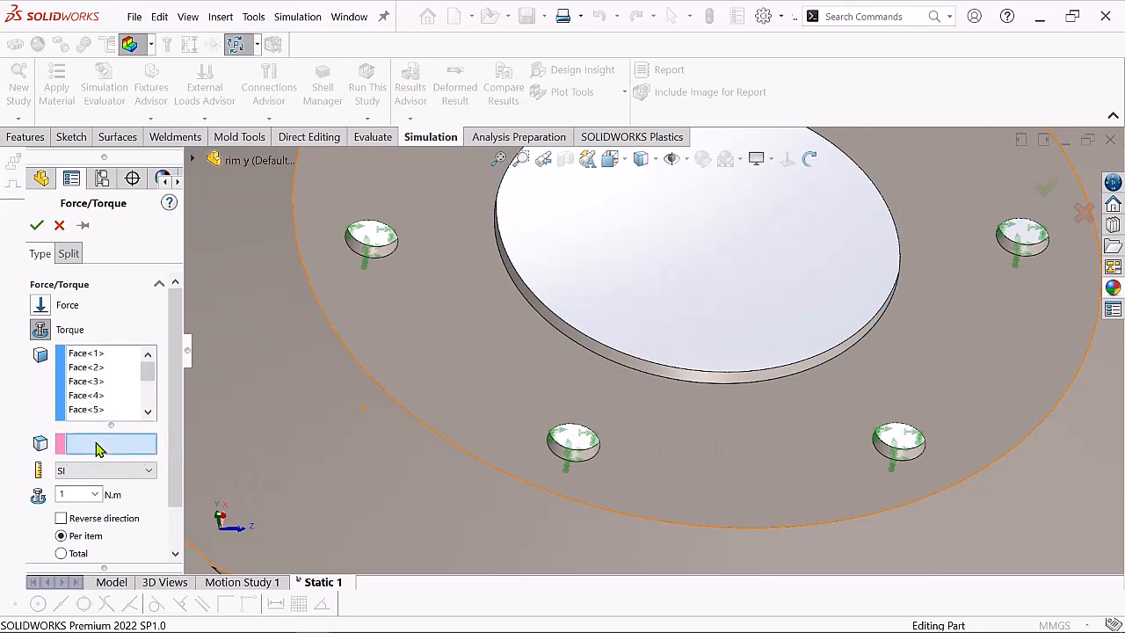
scroll(580, 312, down, 2)
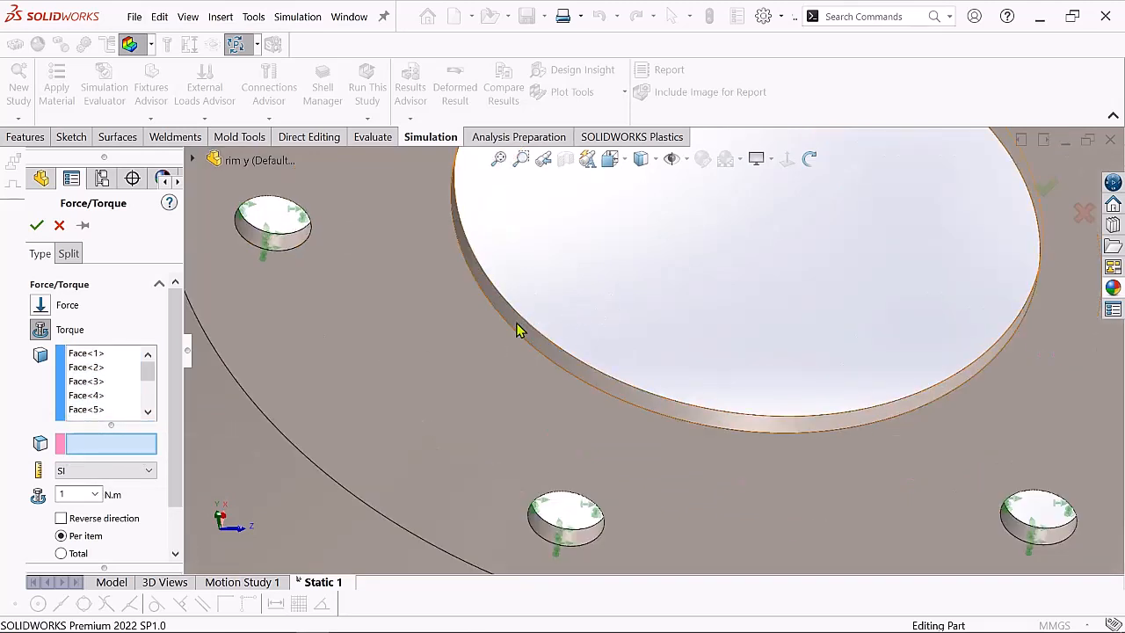
click(519, 330)
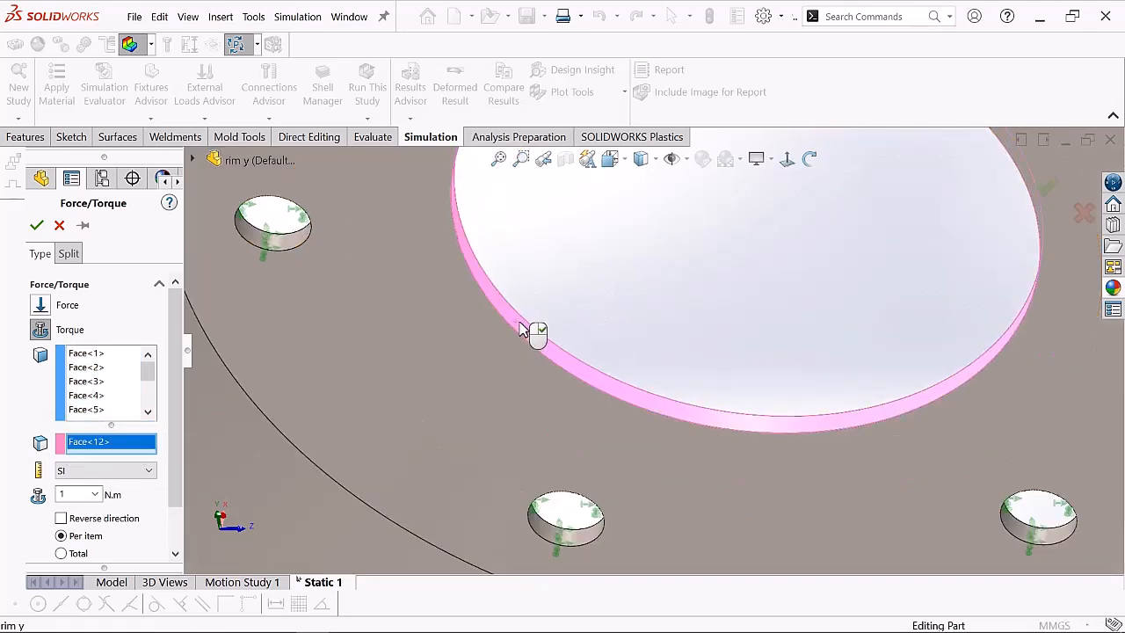
scroll(620, 302, up, 5)
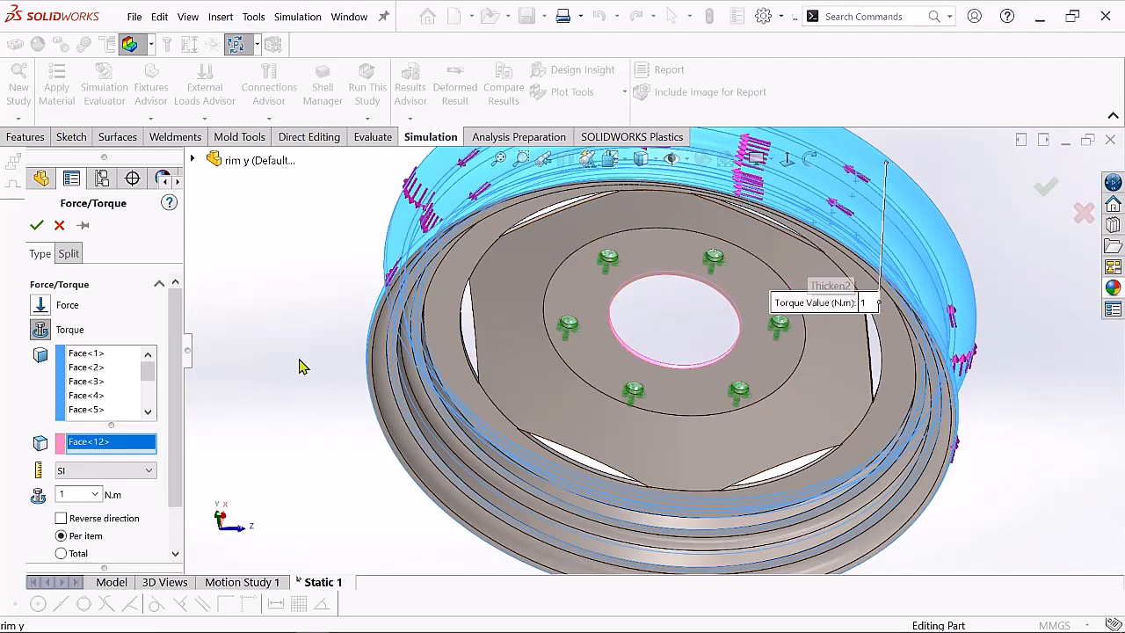
click(37, 229)
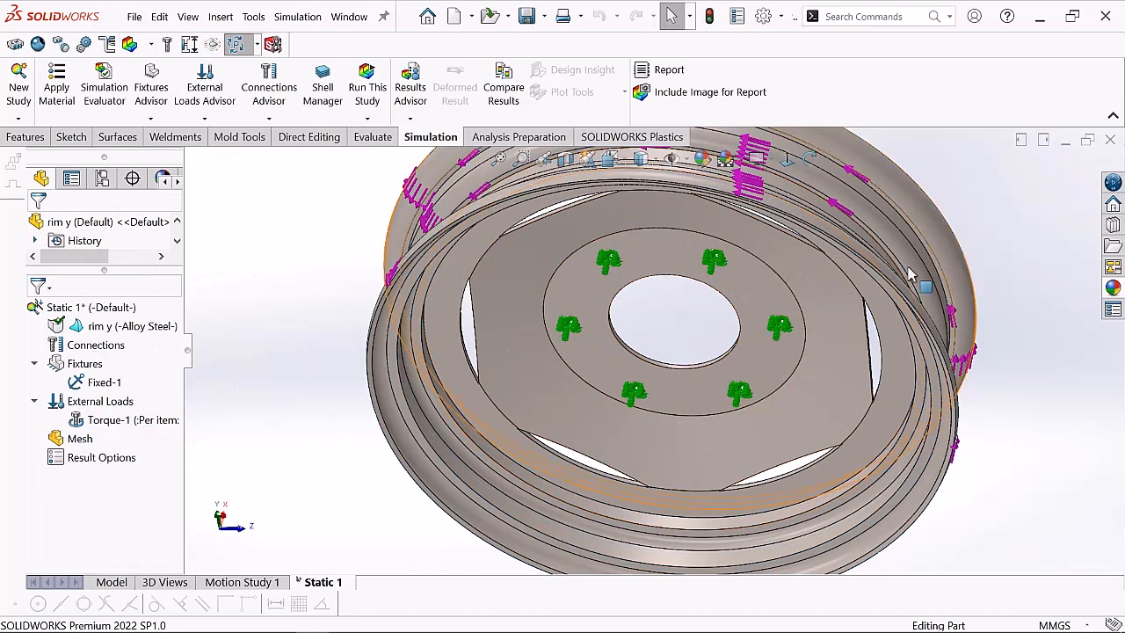
Mesh the rim and run the static study.
key(f)
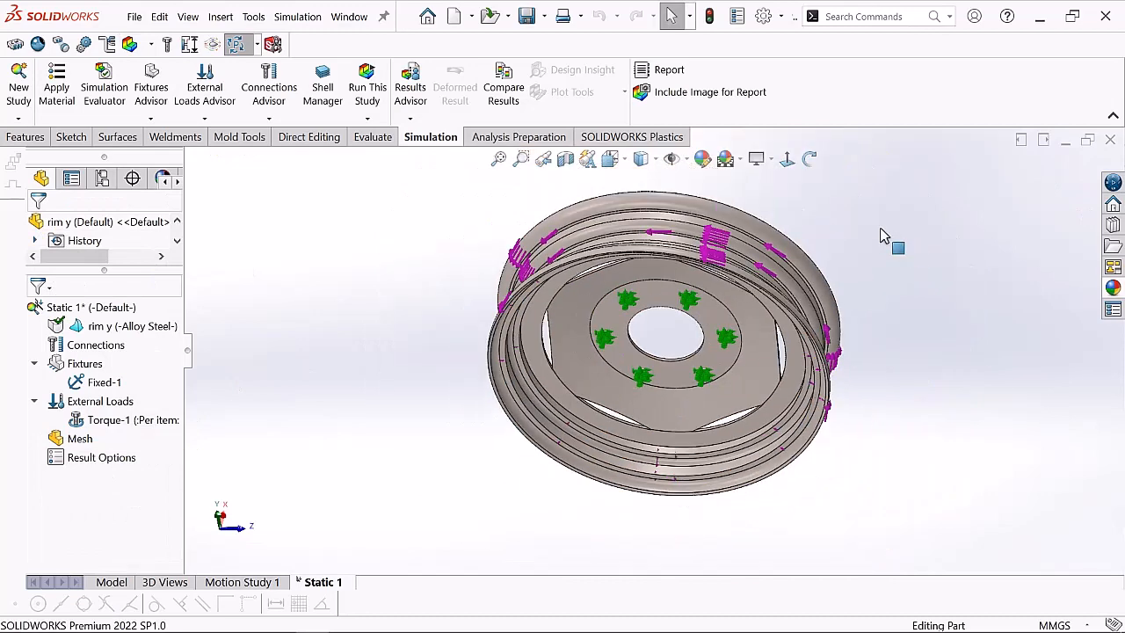
click(80, 443)
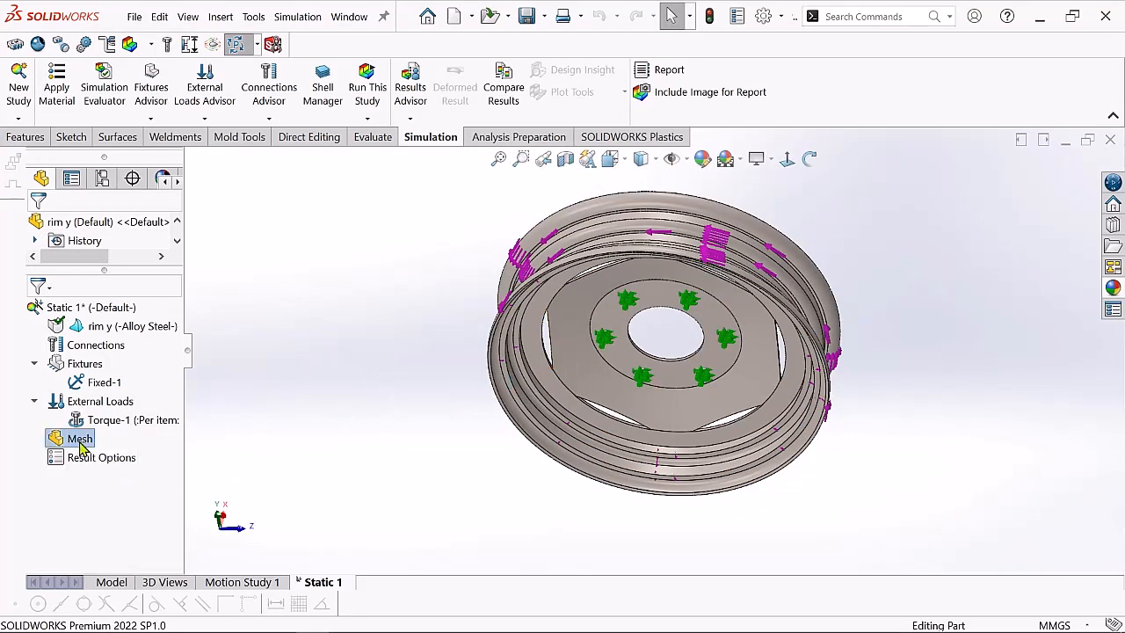
right_click(82, 448)
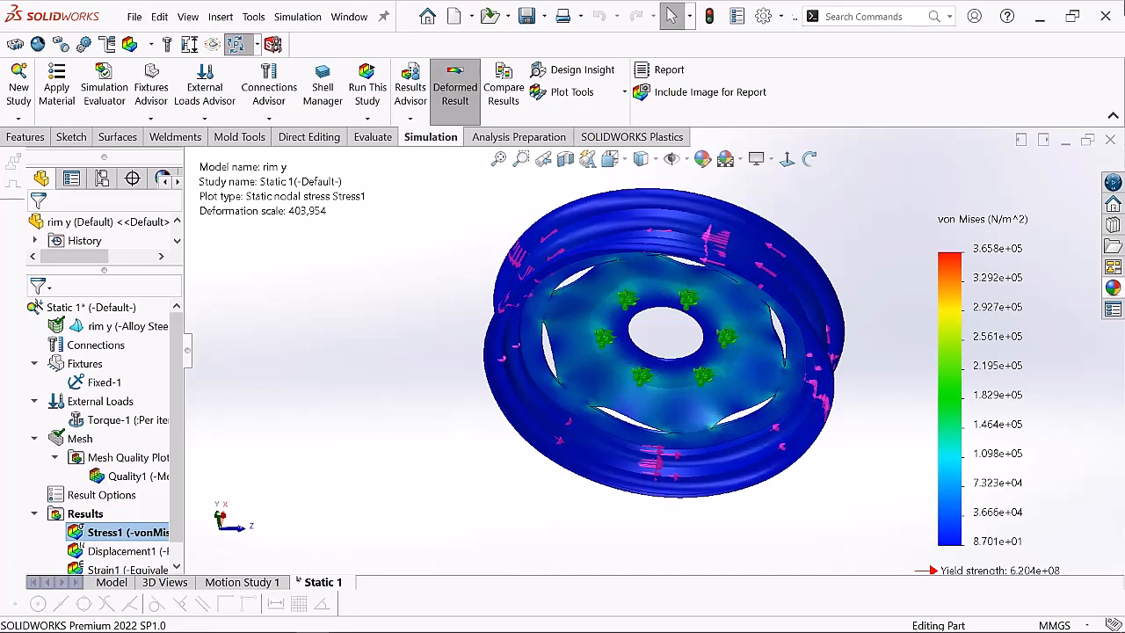
Examine the von Mises stress plot on both sides of the wheel disc and close up at one bolt hole.
click(809, 159)
drag(756, 264, 796, 222)
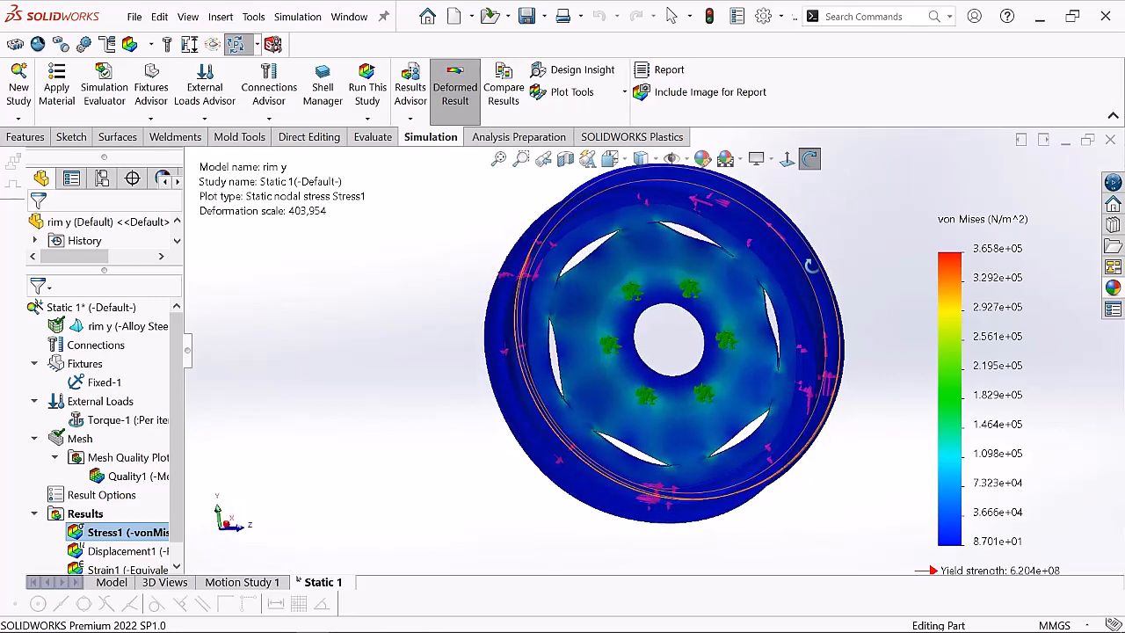
scroll(826, 258, down, 1)
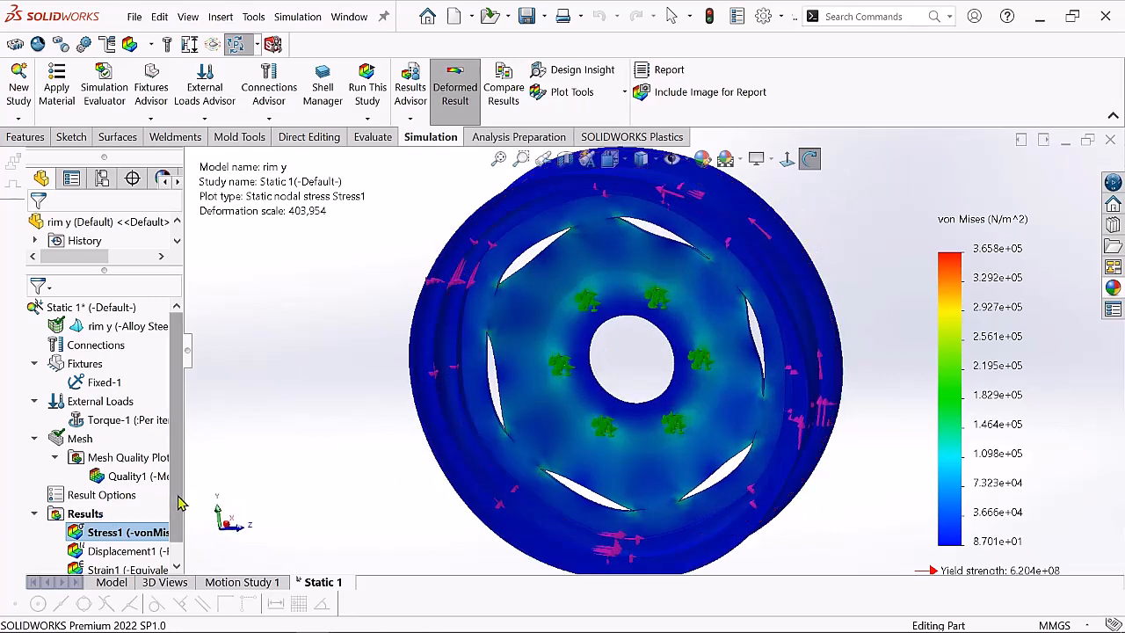
scroll(169, 528, down, 1)
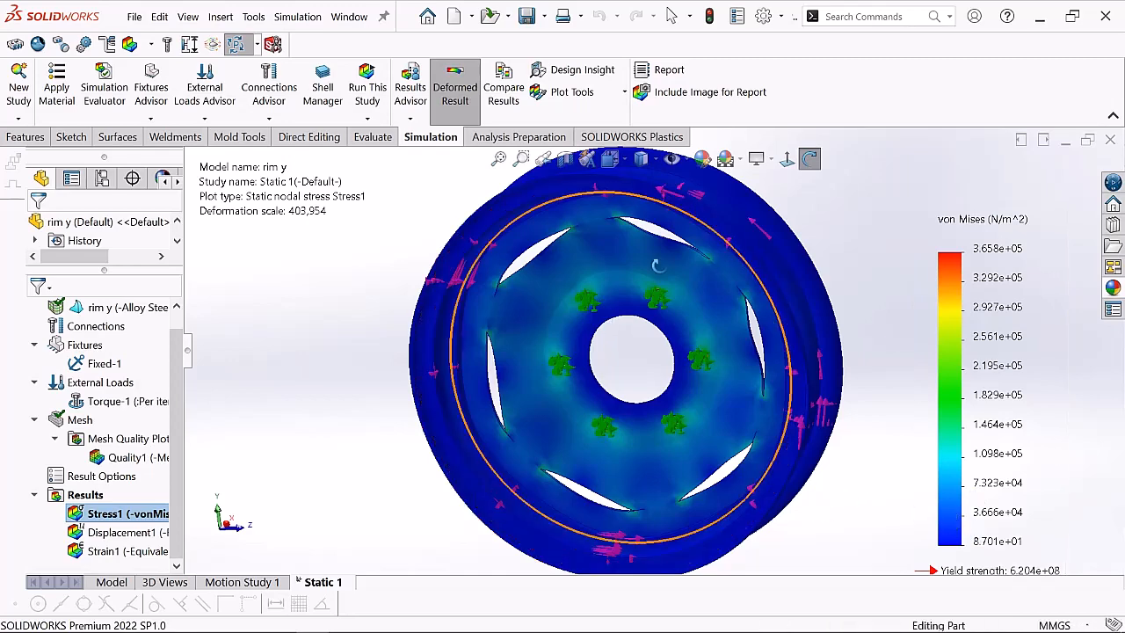
drag(848, 281, 686, 323)
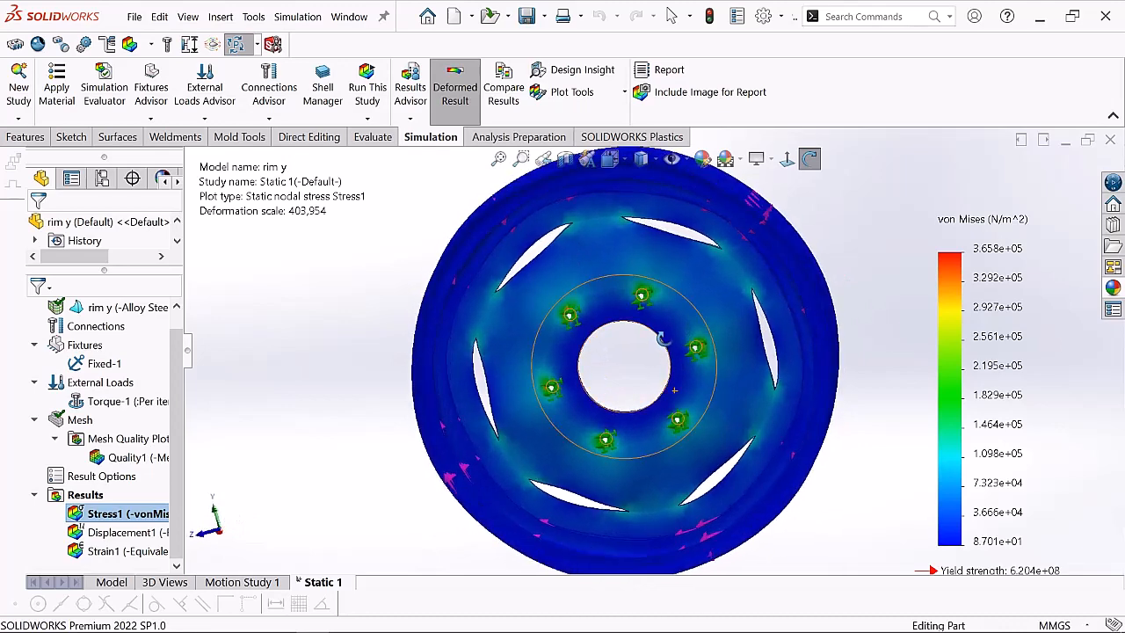
scroll(616, 334, down, 3)
scroll(570, 332, down, 5)
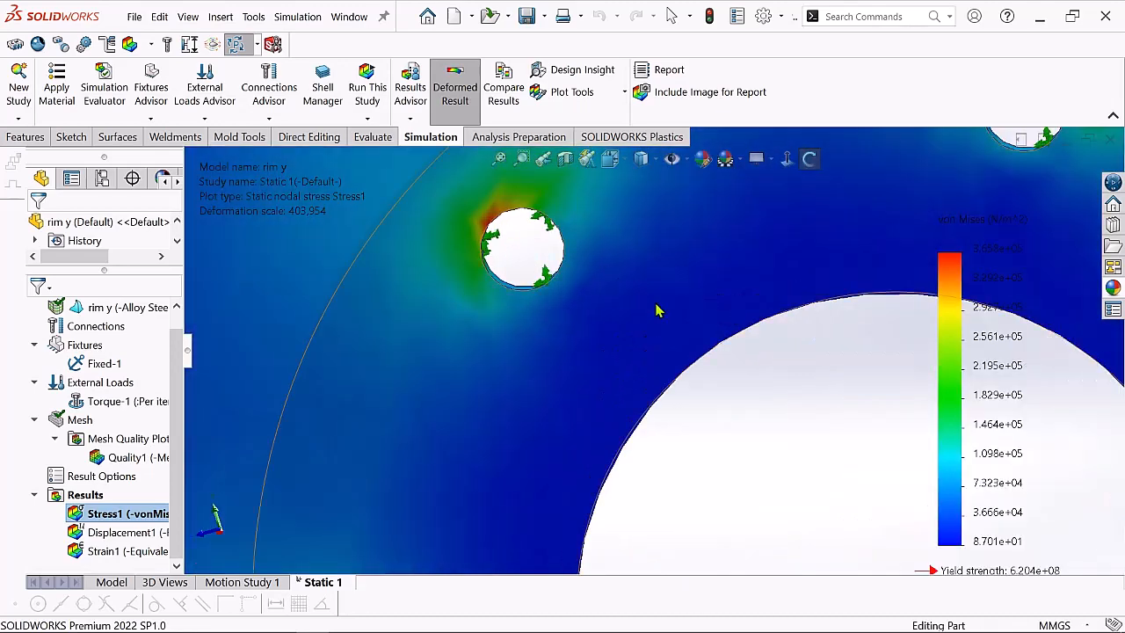
right_click(640, 294)
click(682, 303)
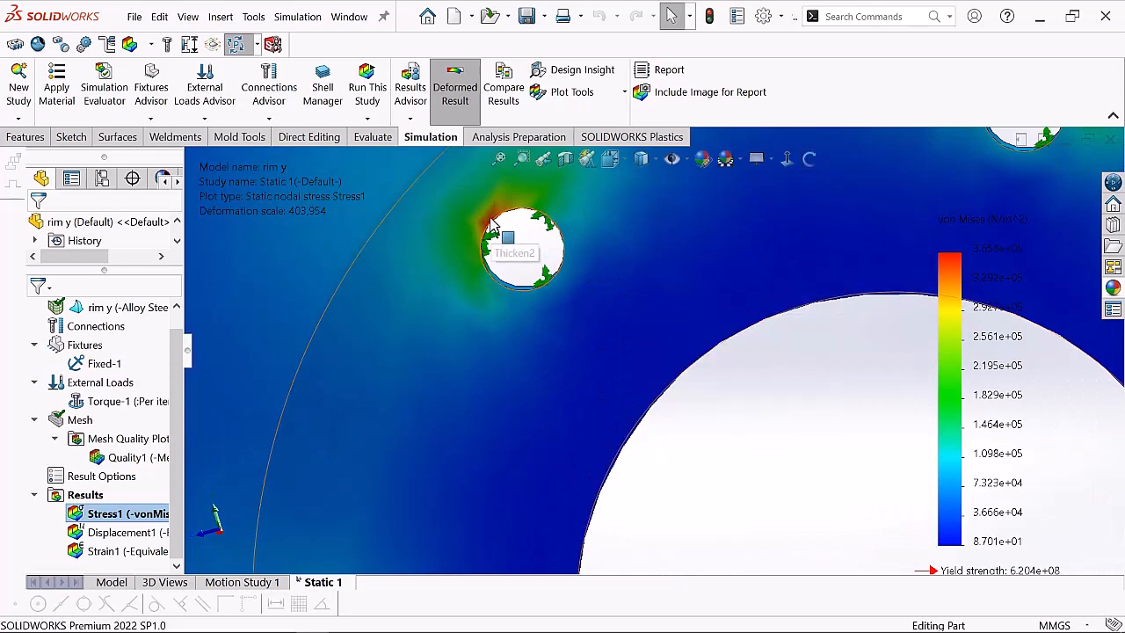
scroll(492, 224, down, 3)
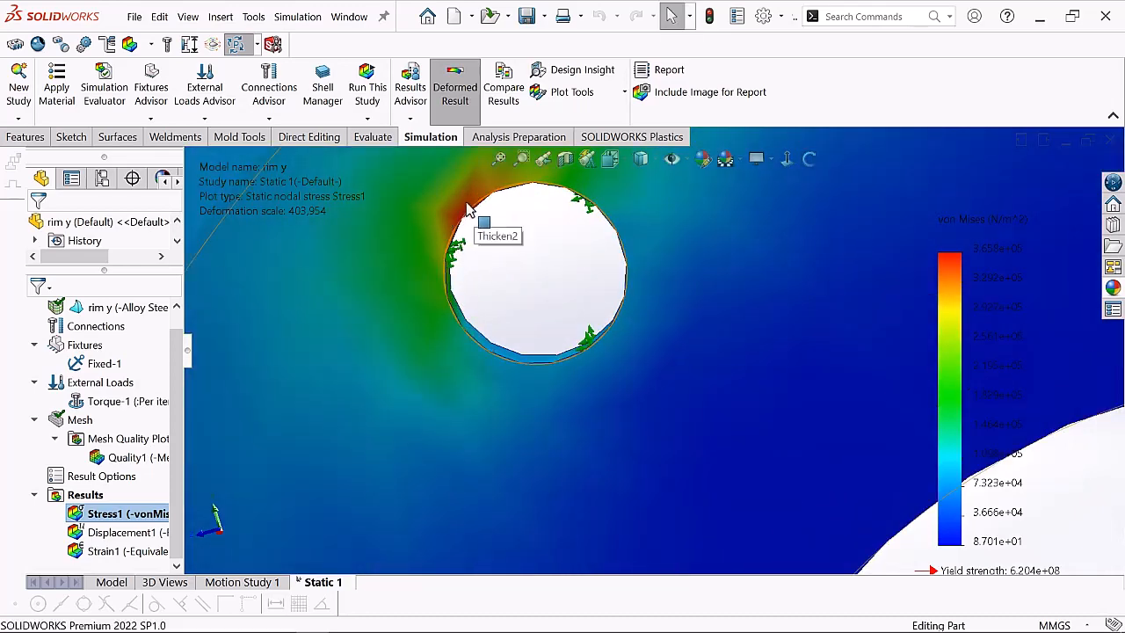
scroll(470, 213, up, 5)
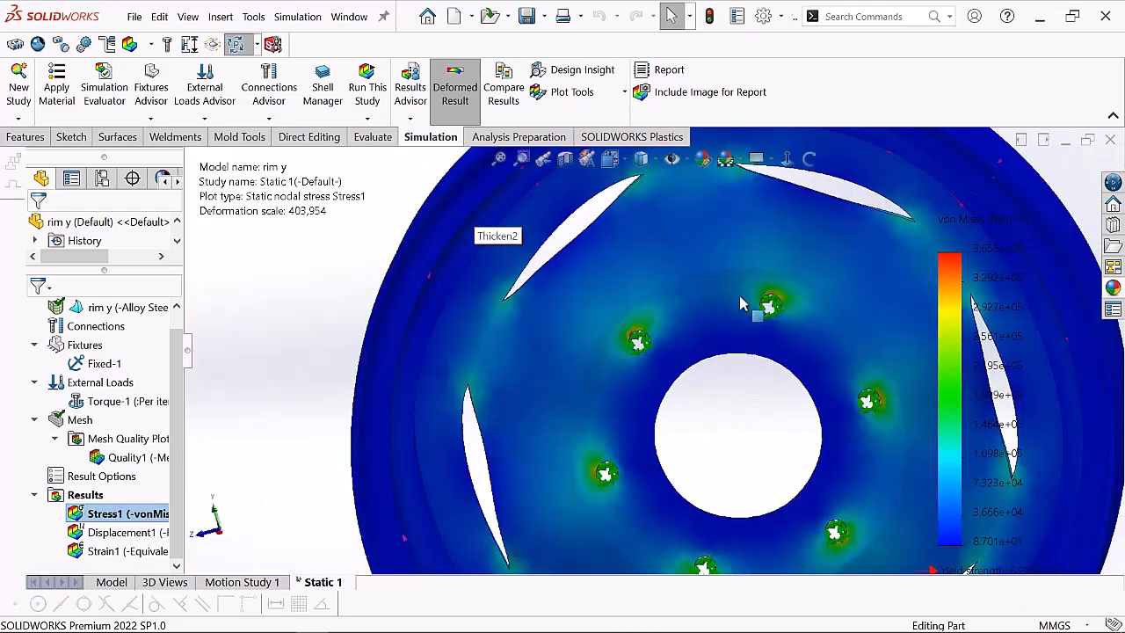
Inspect the stress concentrations around further bolt holes above and below the central bore.
scroll(764, 304, down, 5)
scroll(778, 299, down, 2)
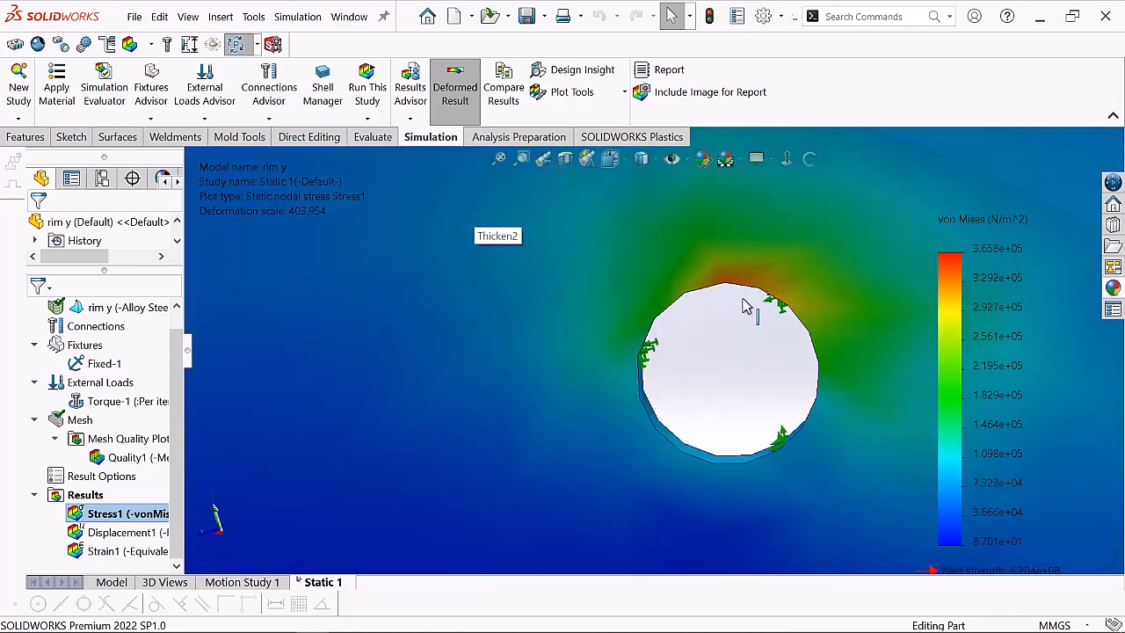
scroll(676, 472, up, 5)
scroll(658, 493, up, 3)
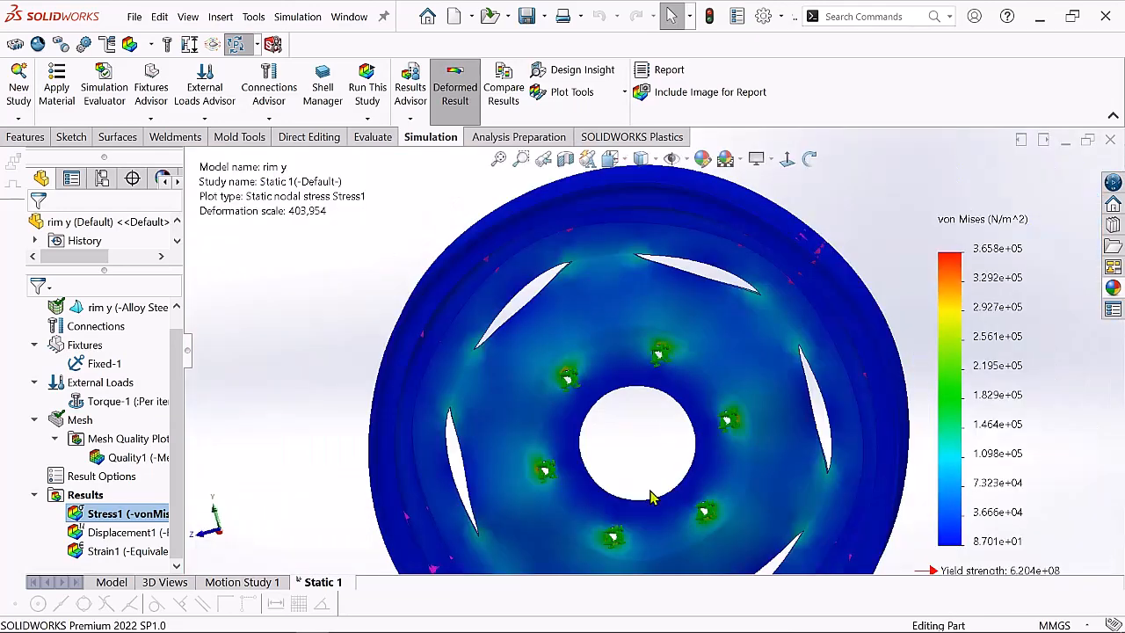
scroll(648, 495, down, 3)
scroll(582, 533, down, 4)
scroll(465, 518, down, 2)
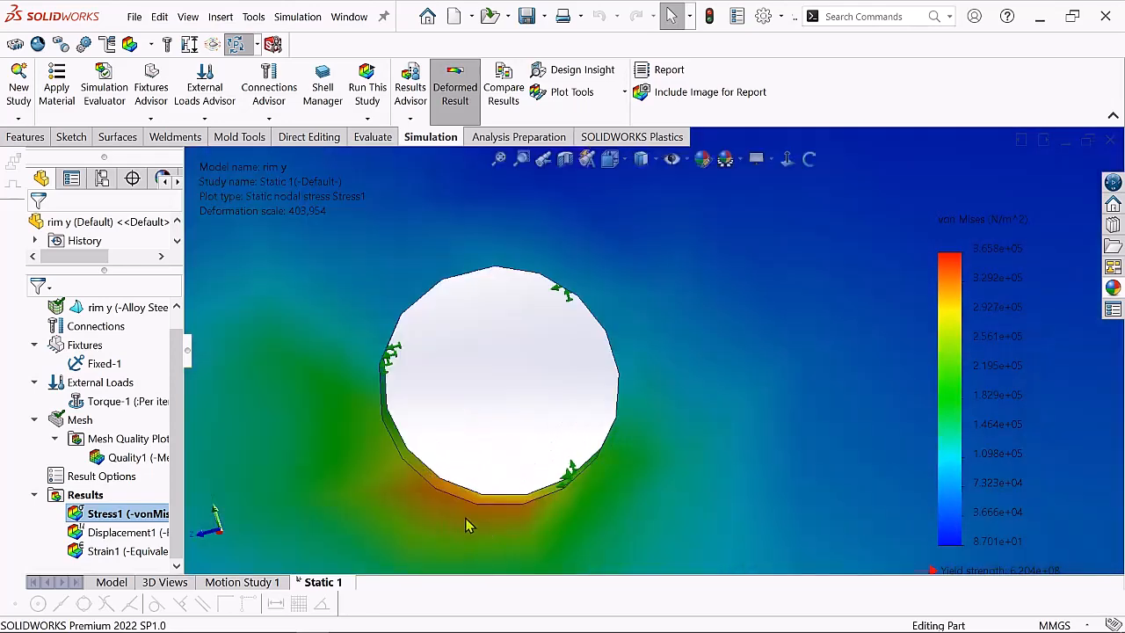
scroll(827, 317, up, 2)
scroll(778, 312, up, 4)
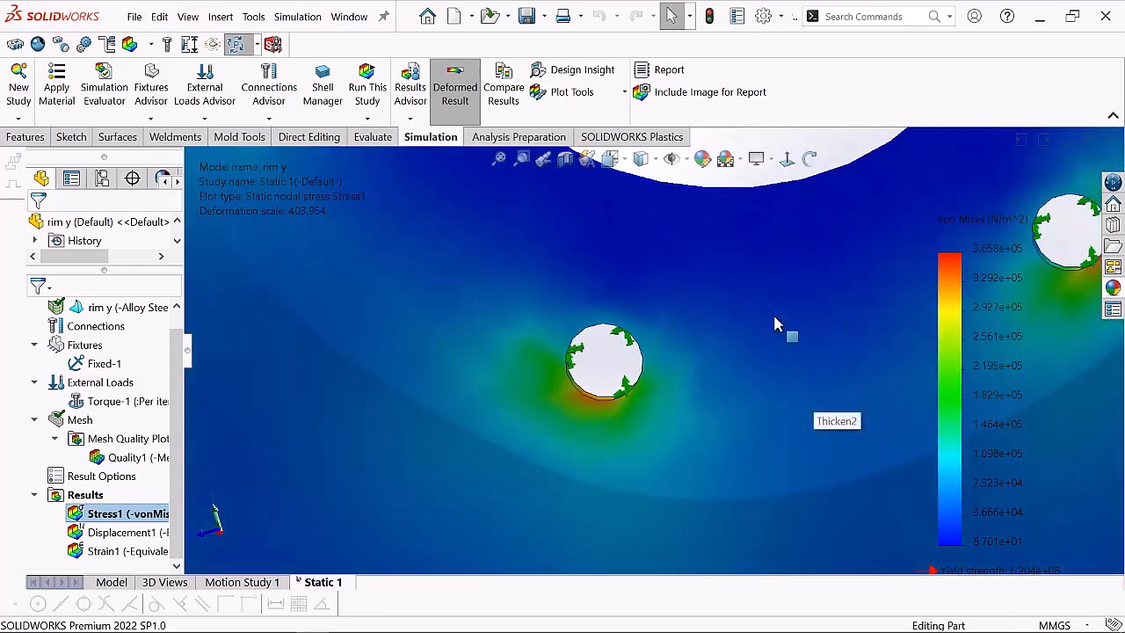
scroll(677, 268, down, 2)
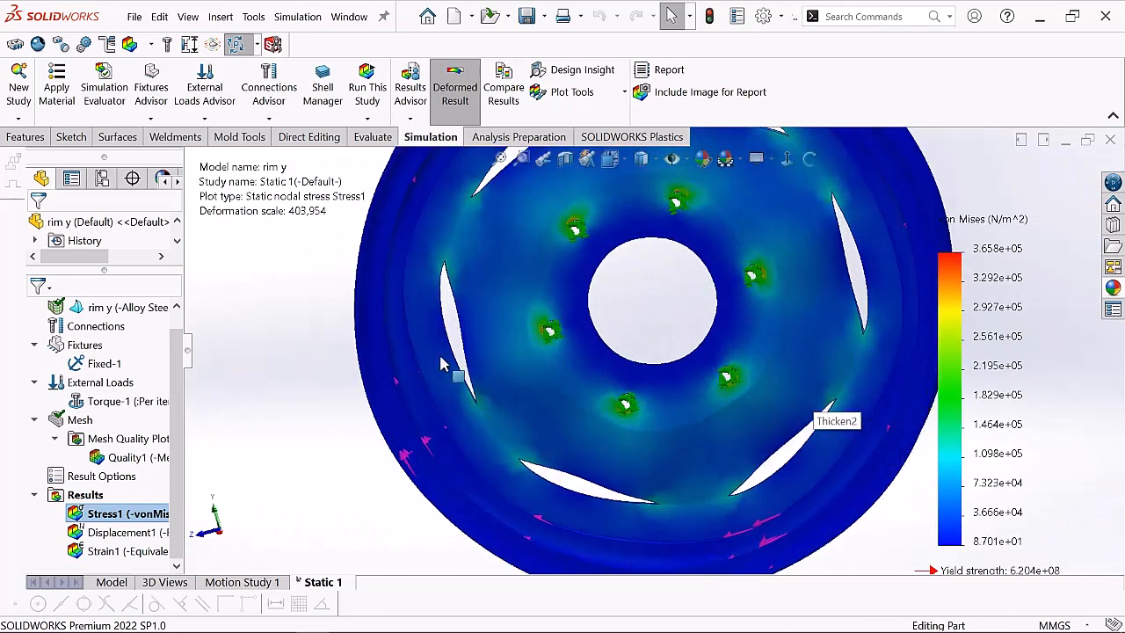
Animate the von Mises stress plot at a speed of 200, view the rim at an angle, and close the animation.
right_click(106, 519)
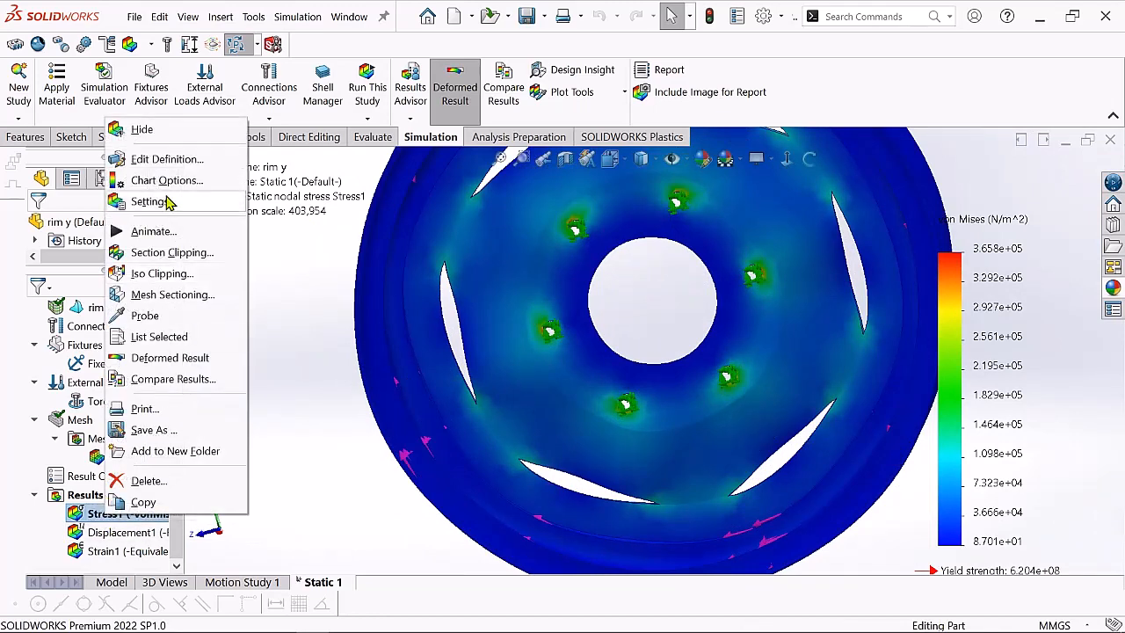
click(154, 231)
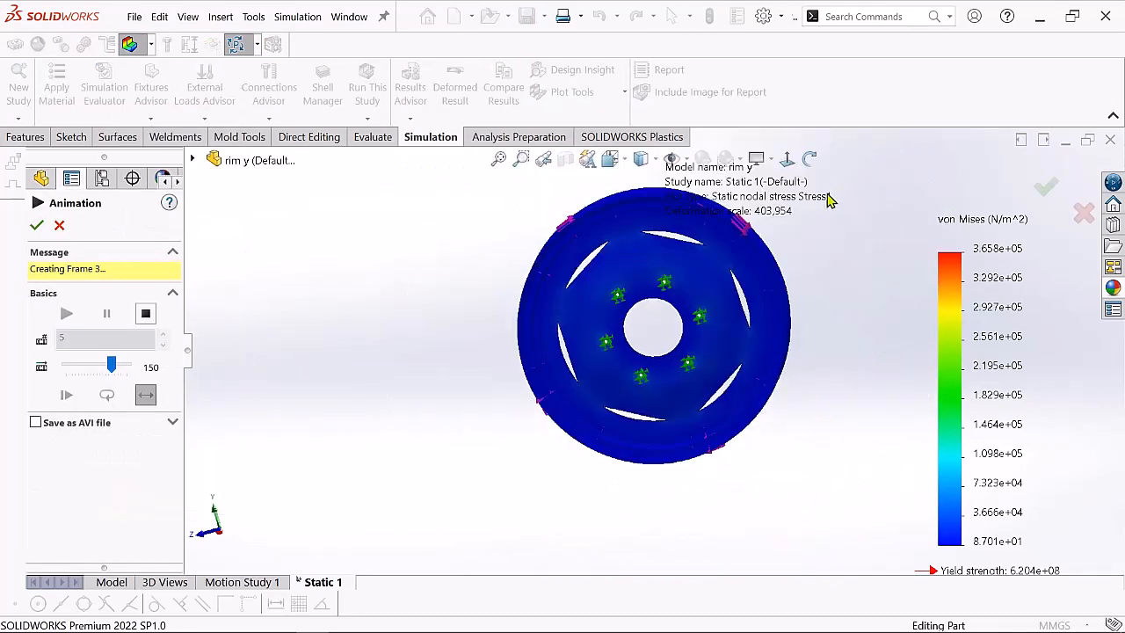
drag(837, 225, 798, 285)
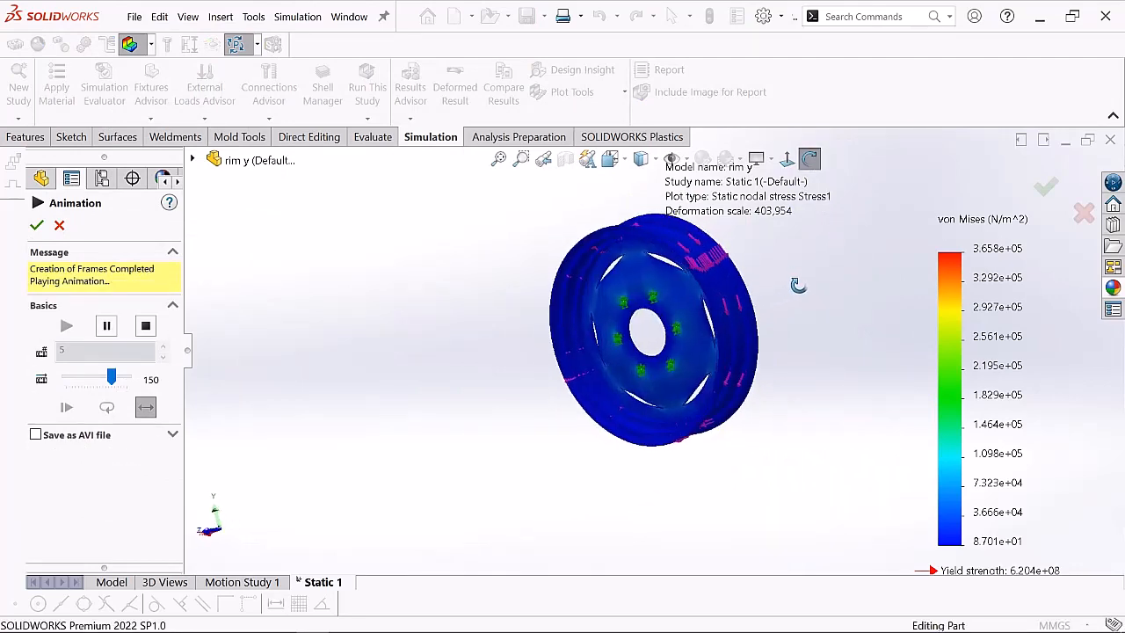
scroll(736, 302, down, 2)
scroll(668, 307, down, 3)
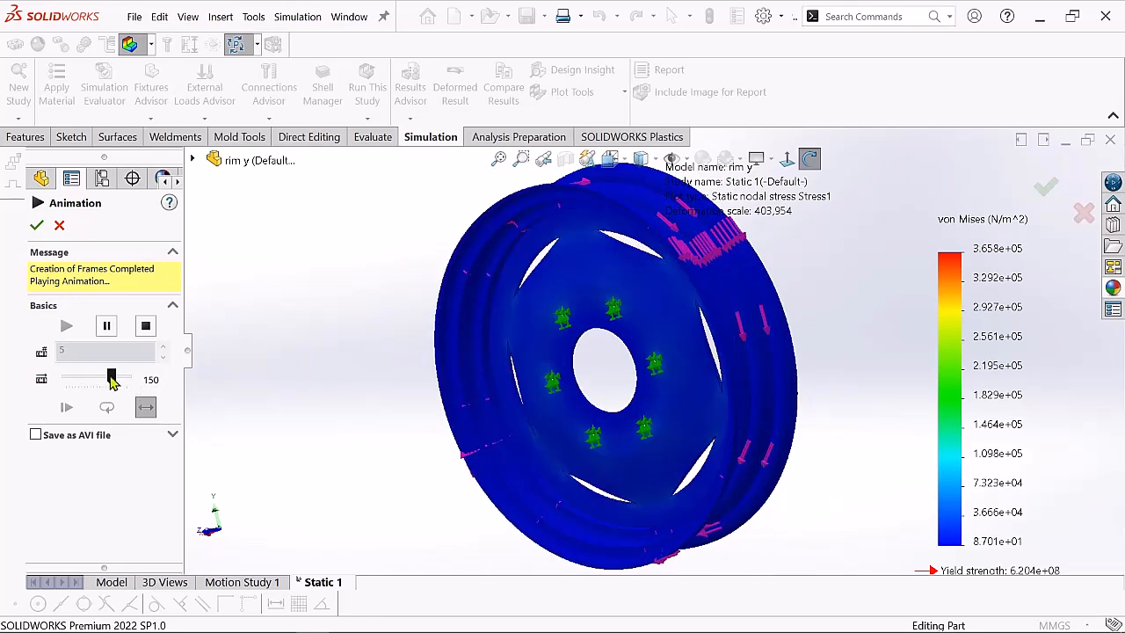
drag(113, 379, 130, 385)
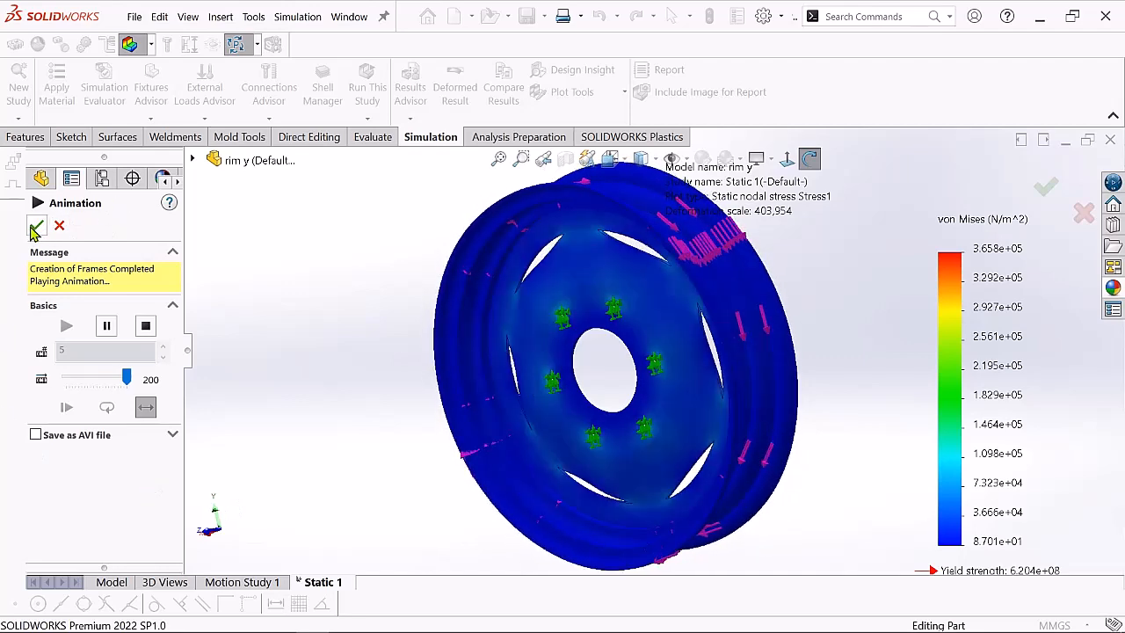
click(35, 227)
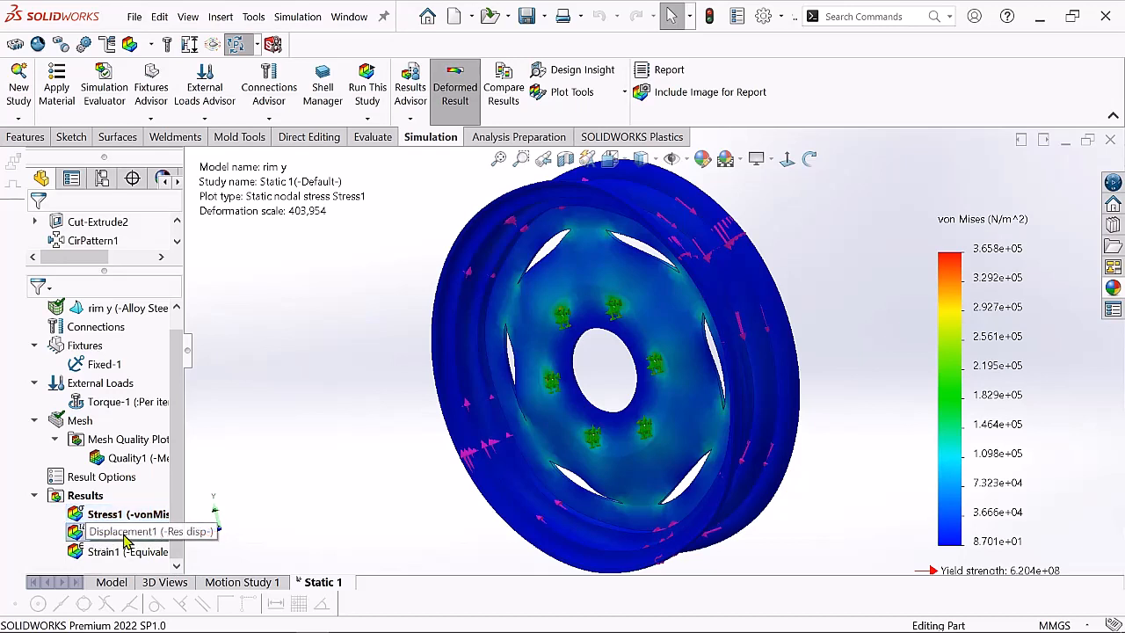
Show the resultant displacement plot and view the rim from an oblique angle.
right_click(125, 538)
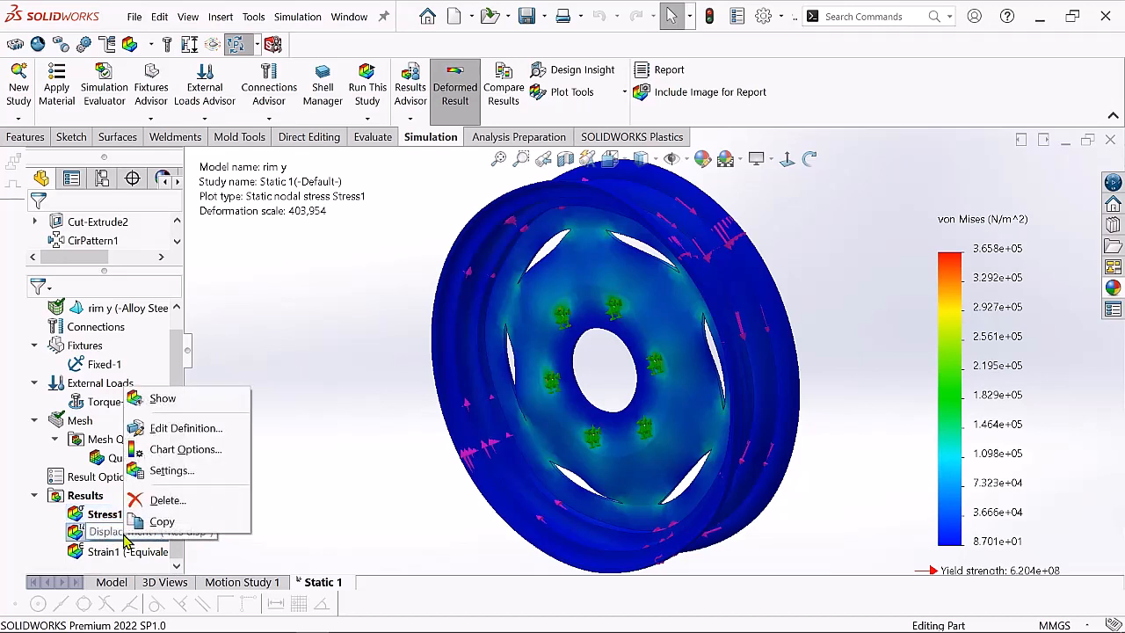
click(162, 400)
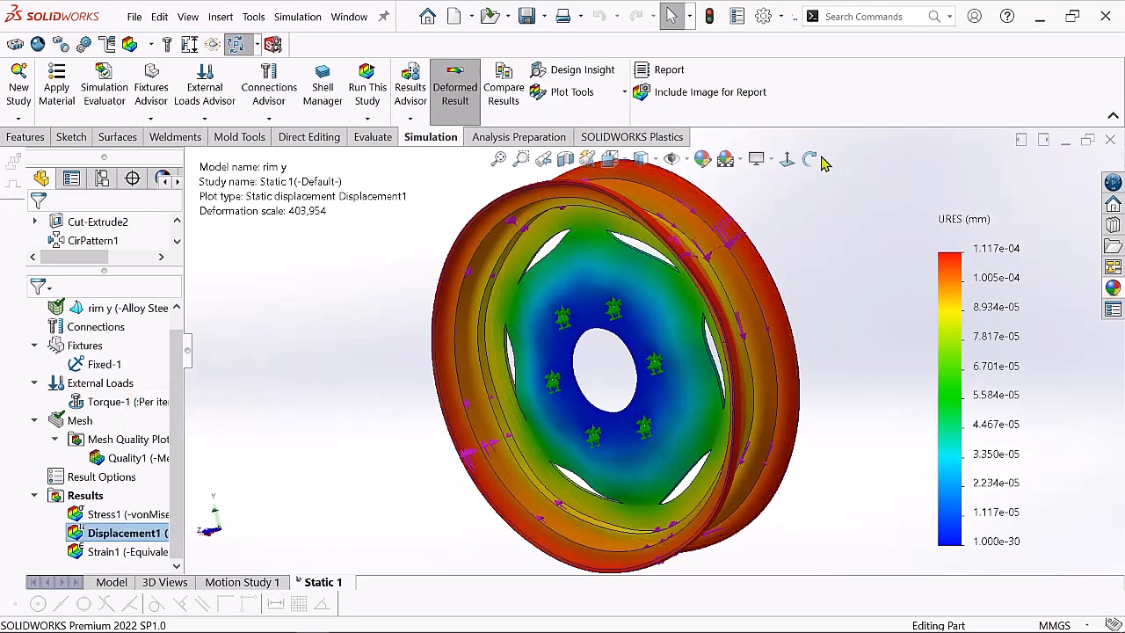
drag(830, 239, 761, 284)
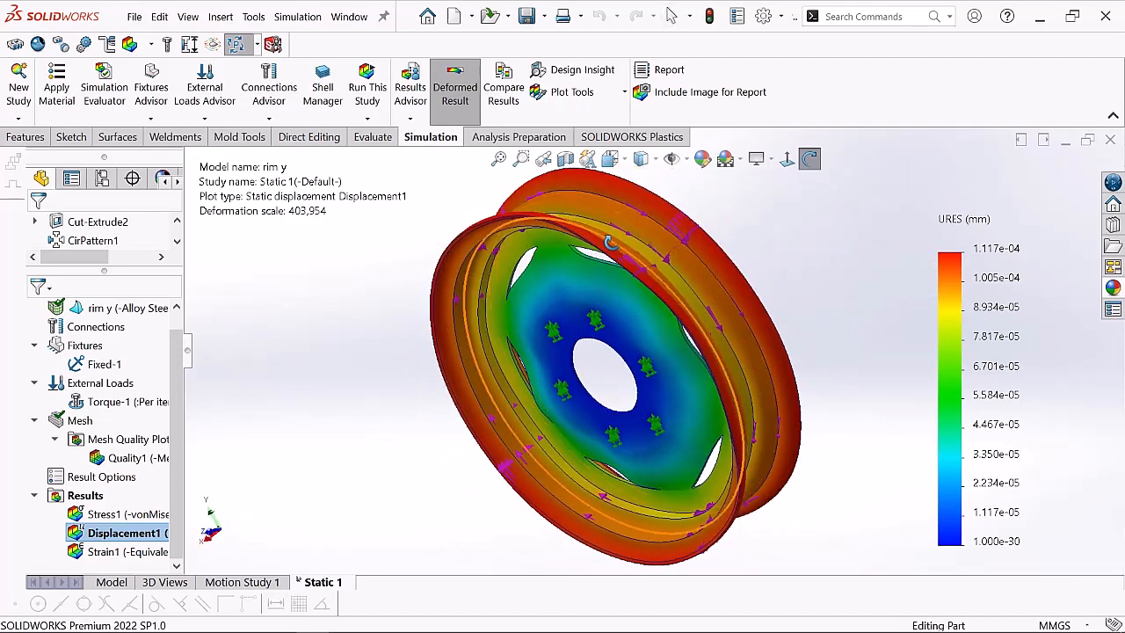
Examine the displacement distribution from the central bore across the wheel disc to the rim flanges.
scroll(621, 251, down, 5)
drag(601, 257, 582, 281)
scroll(683, 266, up, 6)
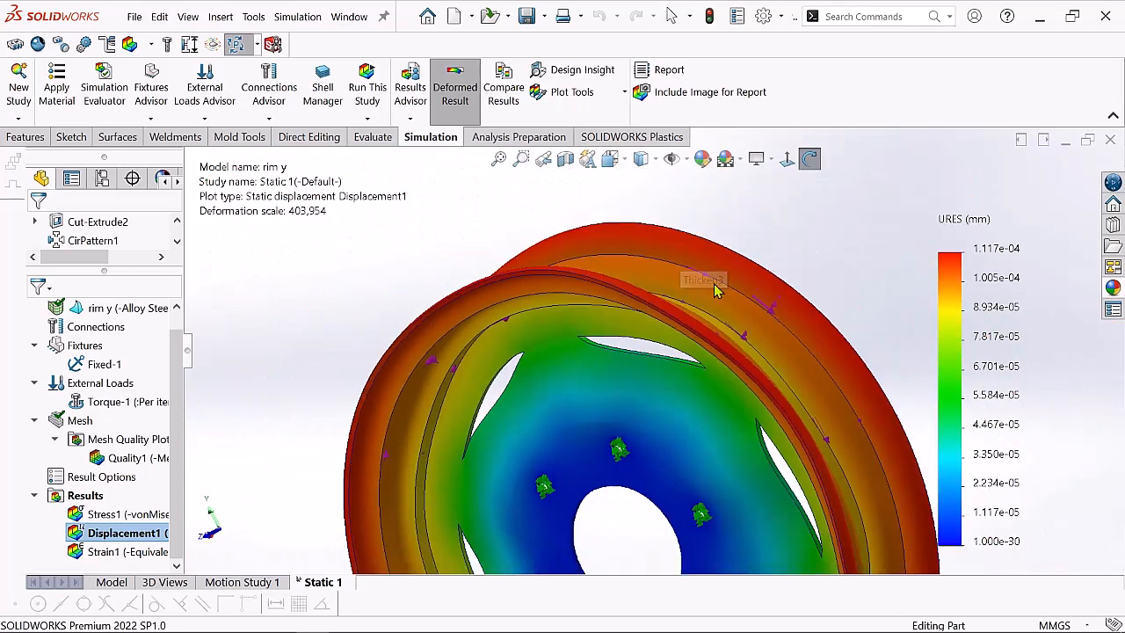
drag(679, 478, 672, 452)
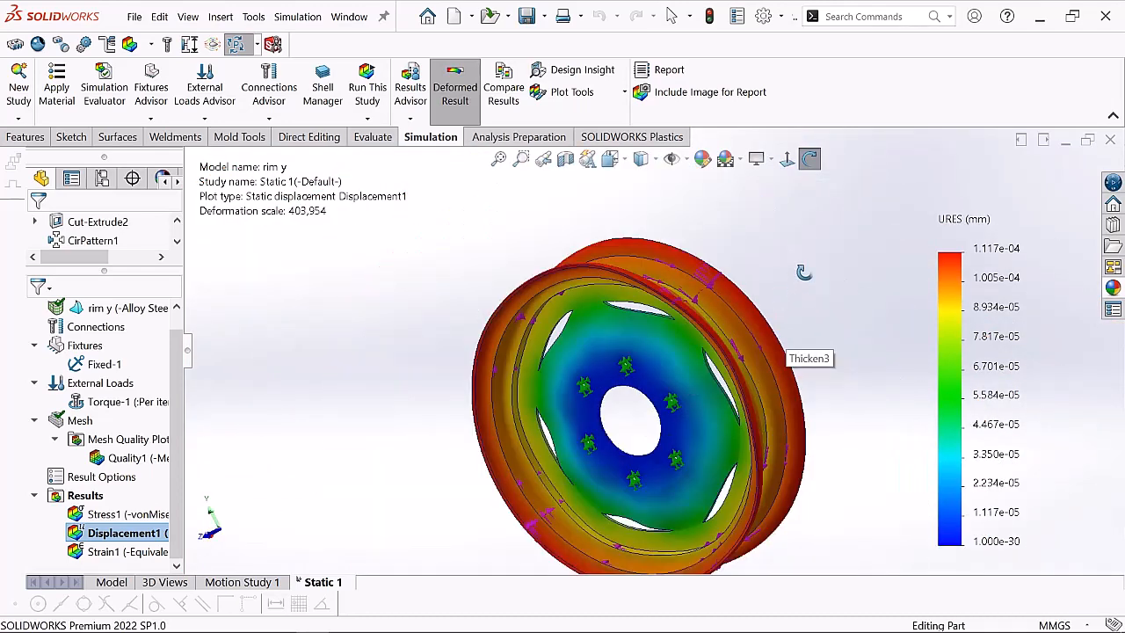
drag(803, 272, 781, 380)
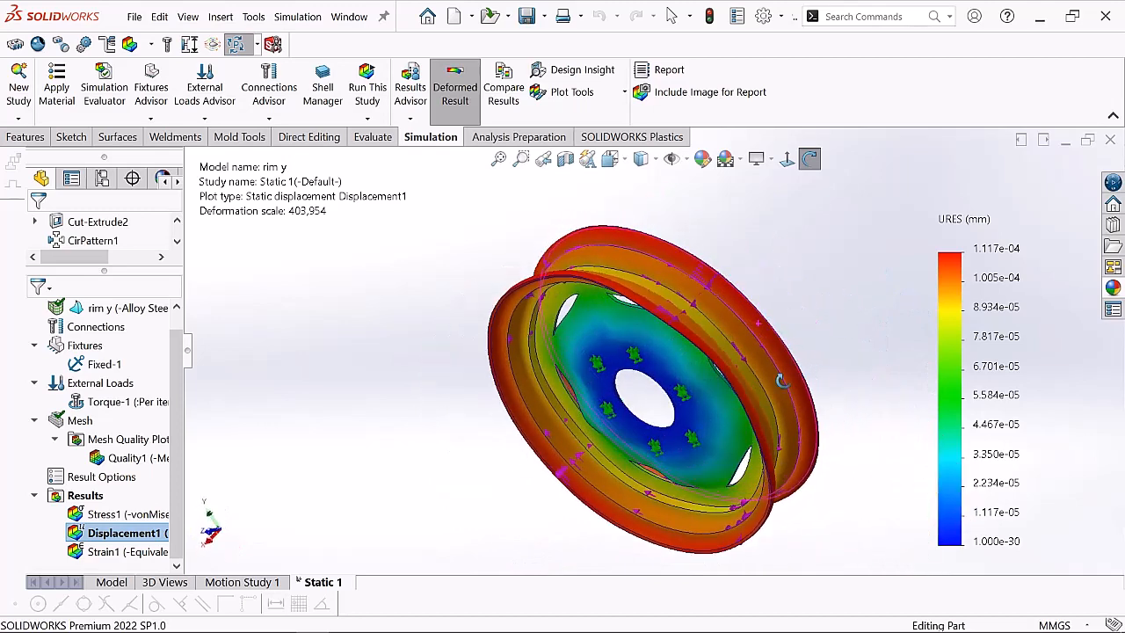
scroll(773, 404, down, 5)
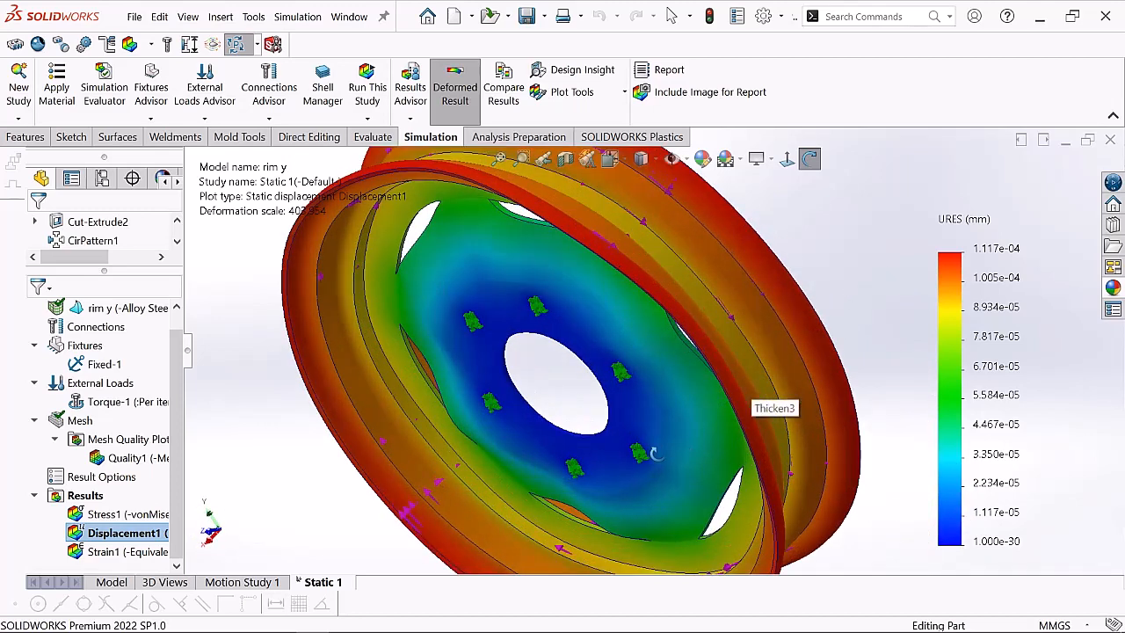
scroll(607, 430, up, 4)
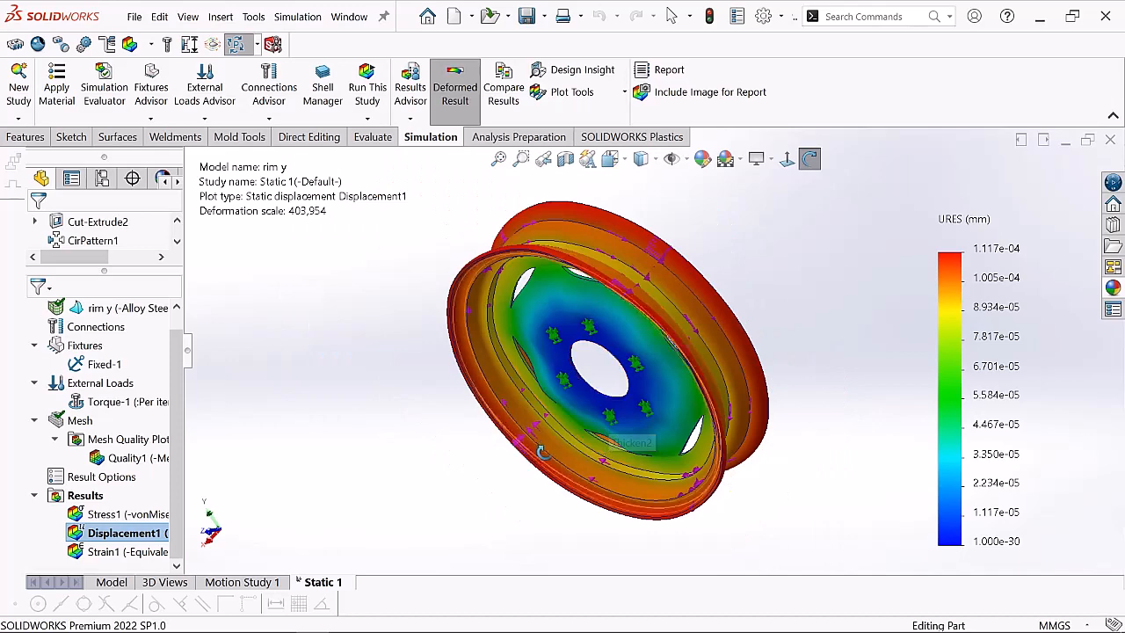
Inspect the displacement plot on the rim's outer barrel edge-on, on the disc face and from an opposite angle.
drag(541, 452, 717, 433)
scroll(718, 433, down, 3)
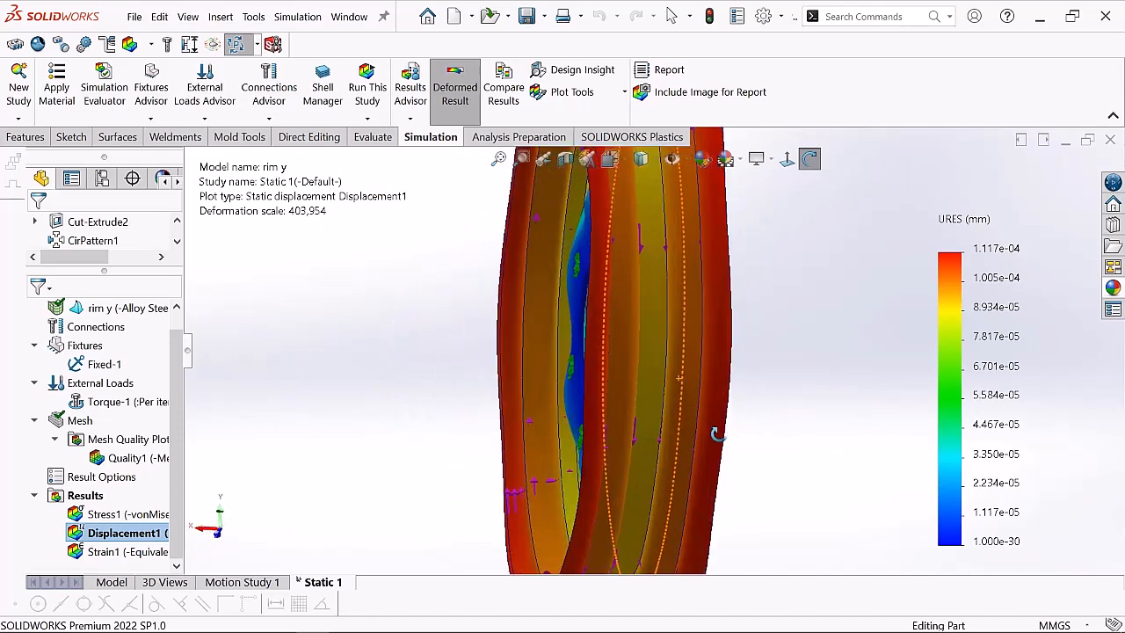
scroll(757, 472, up, 4)
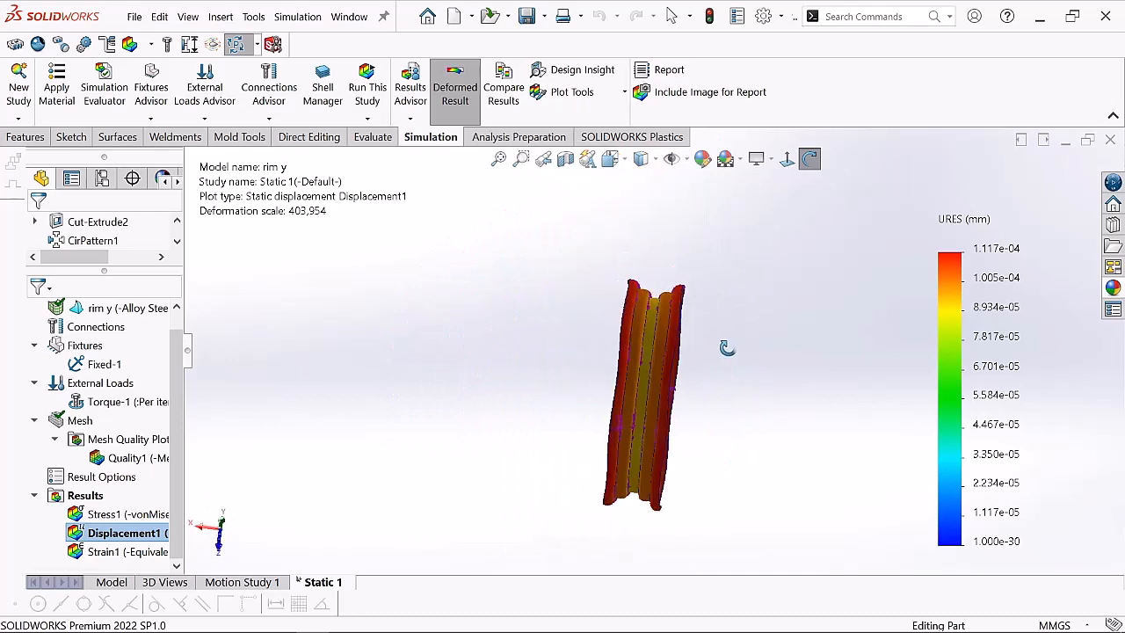
drag(701, 337, 694, 447)
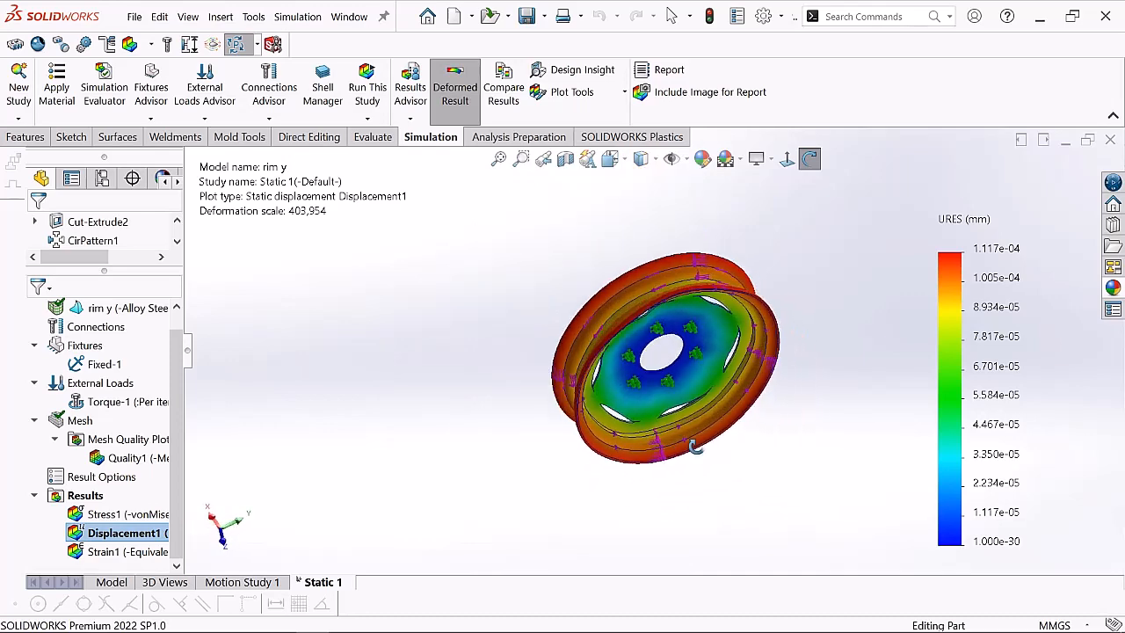
scroll(630, 304, down, 5)
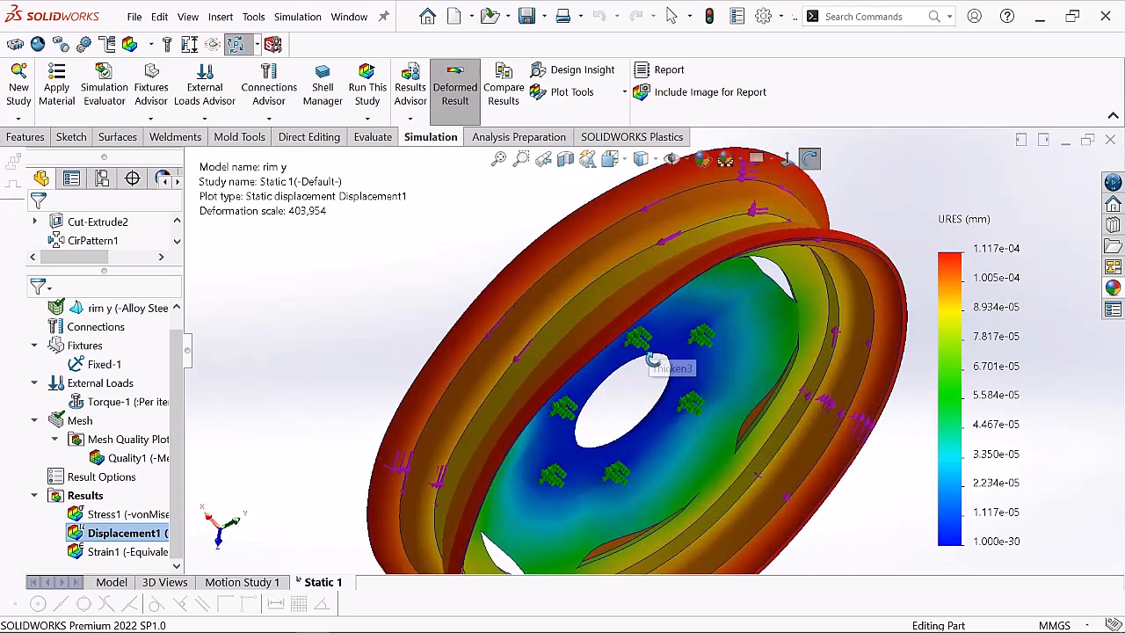
drag(658, 359, 466, 329)
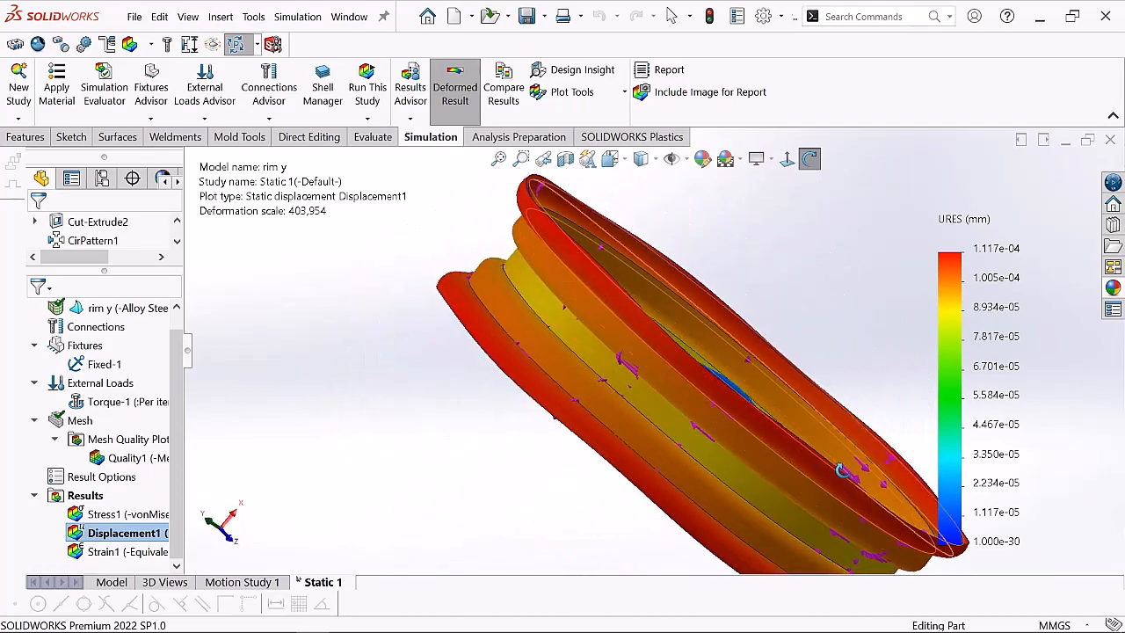
scroll(751, 472, up, 4)
right_click(265, 449)
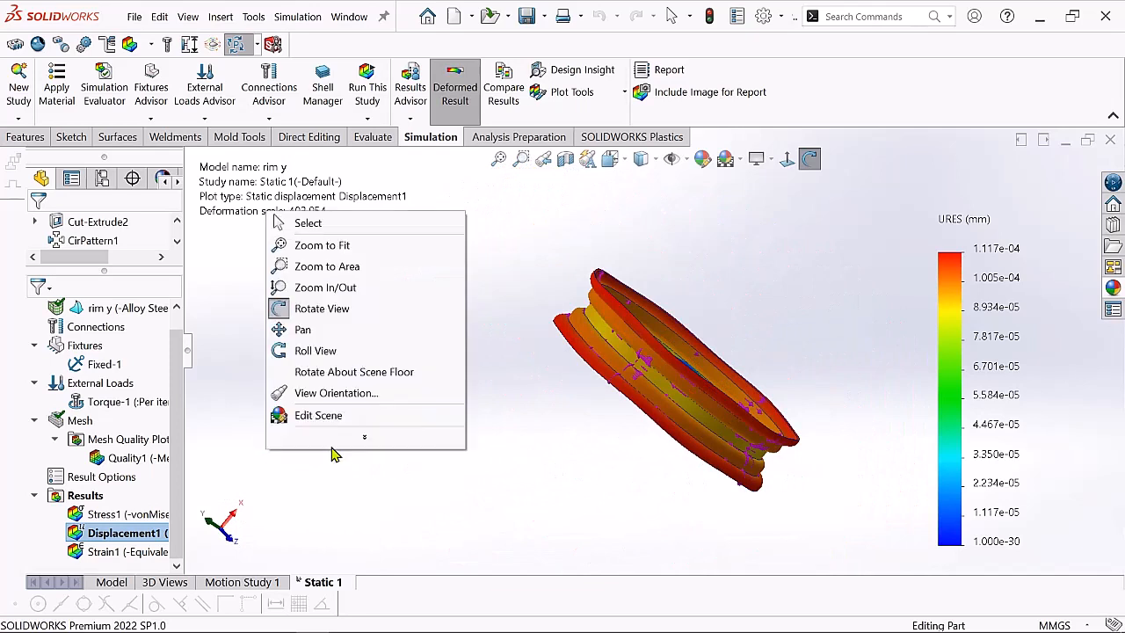
click(347, 223)
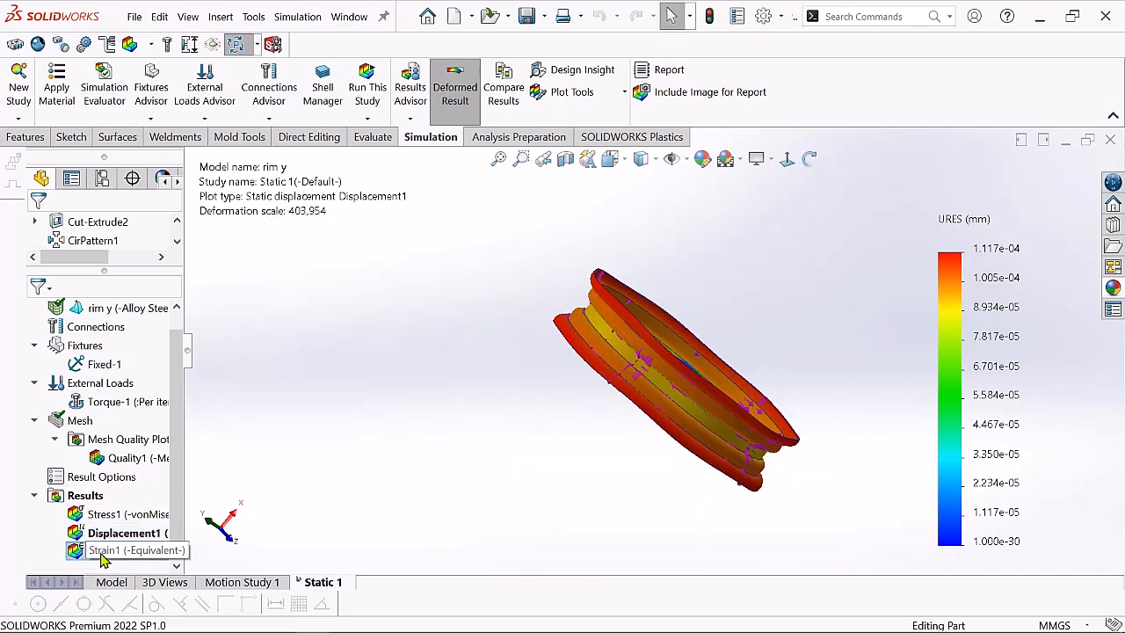
Show the equivalent strain plot and examine the strain around the bolt holes and on the outer barrel.
right_click(103, 554)
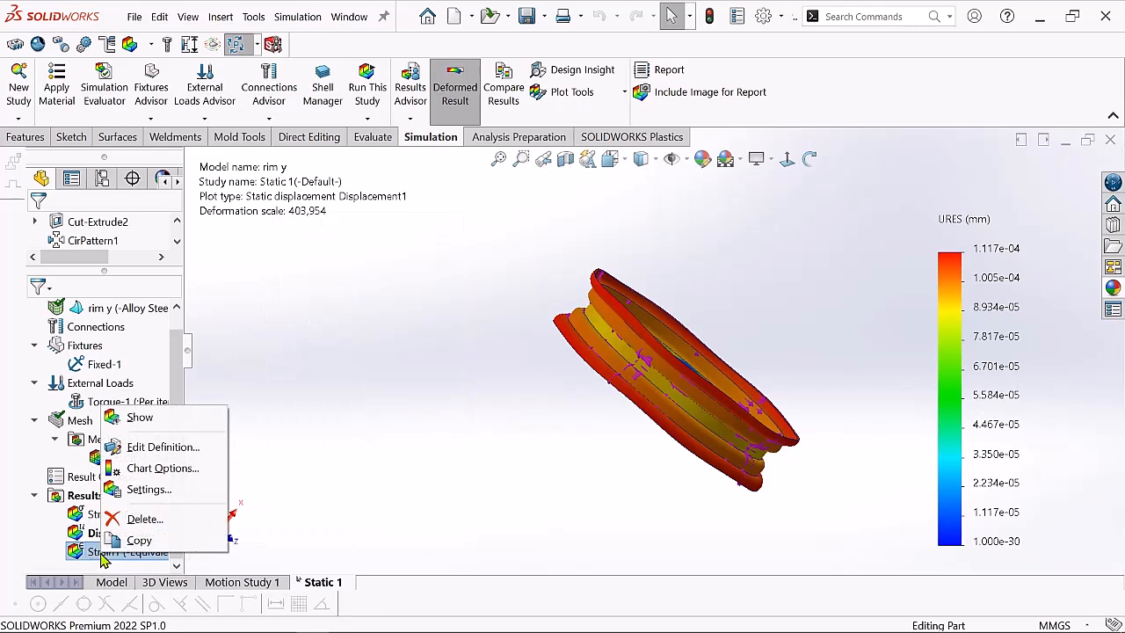
click(141, 418)
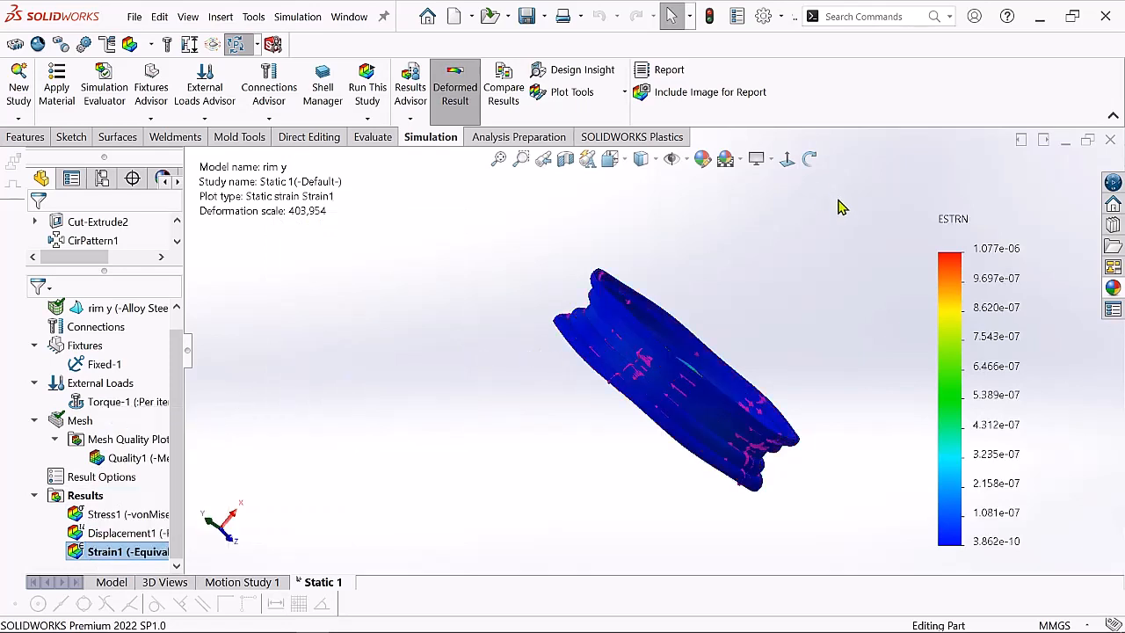
scroll(798, 433, down, 3)
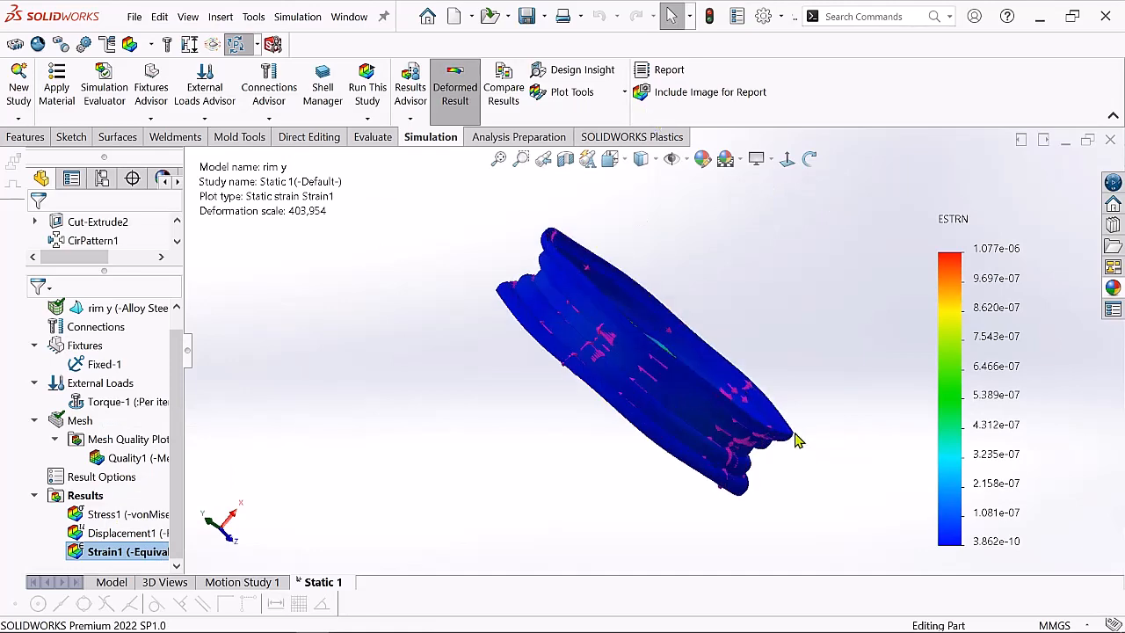
drag(754, 292, 540, 376)
scroll(657, 263, down, 3)
scroll(657, 261, up, 5)
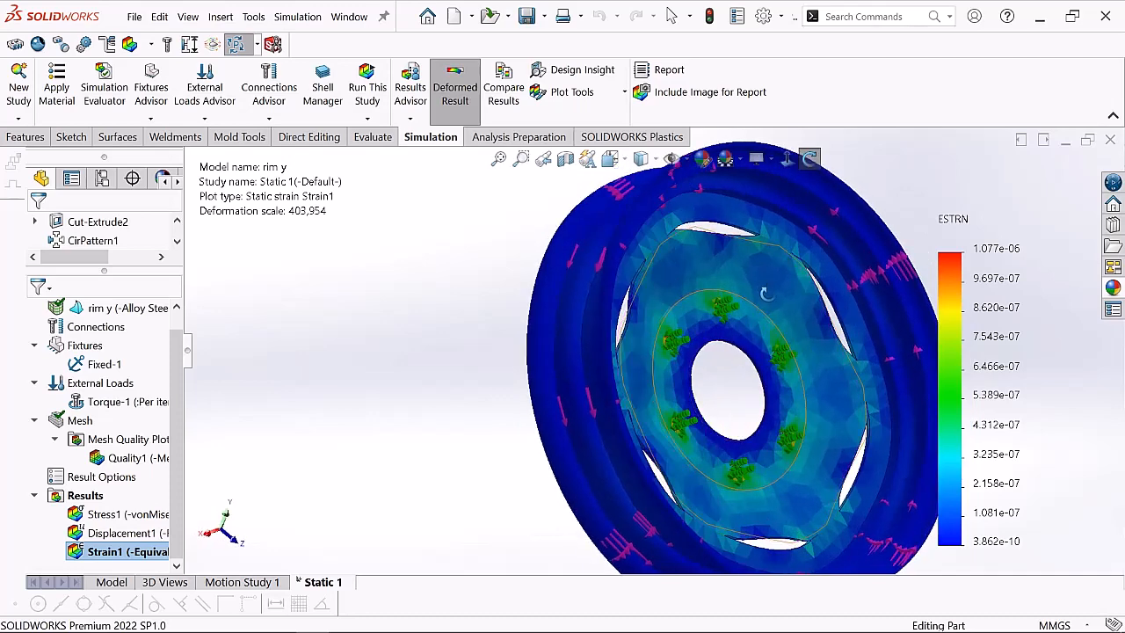
scroll(765, 292, down, 5)
scroll(764, 373, up, 4)
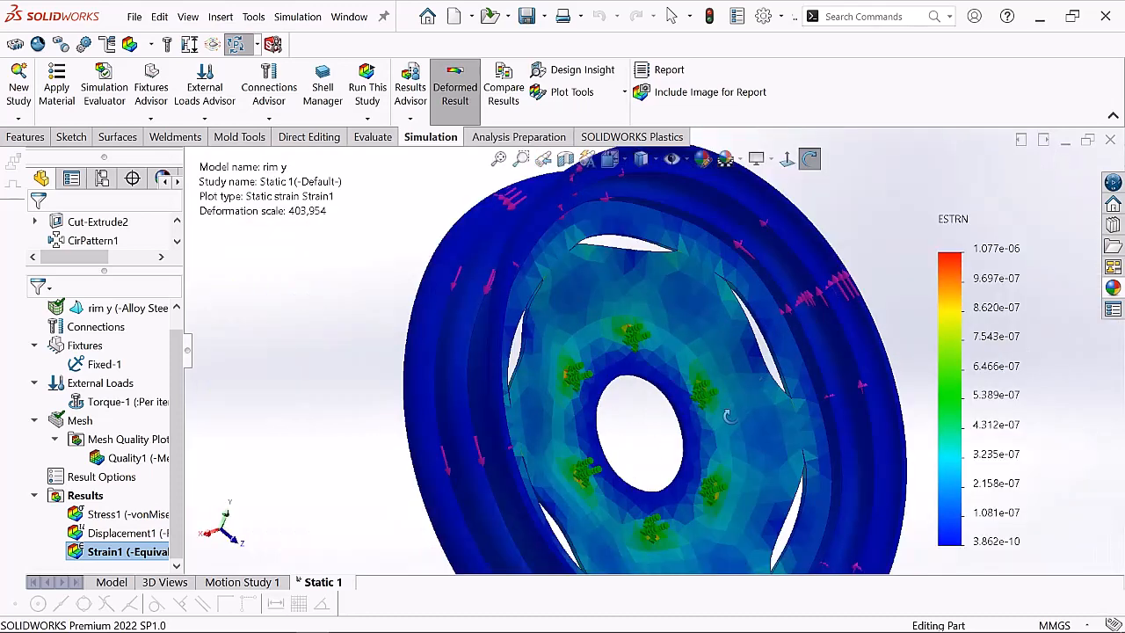
drag(728, 416, 365, 288)
right_click(280, 273)
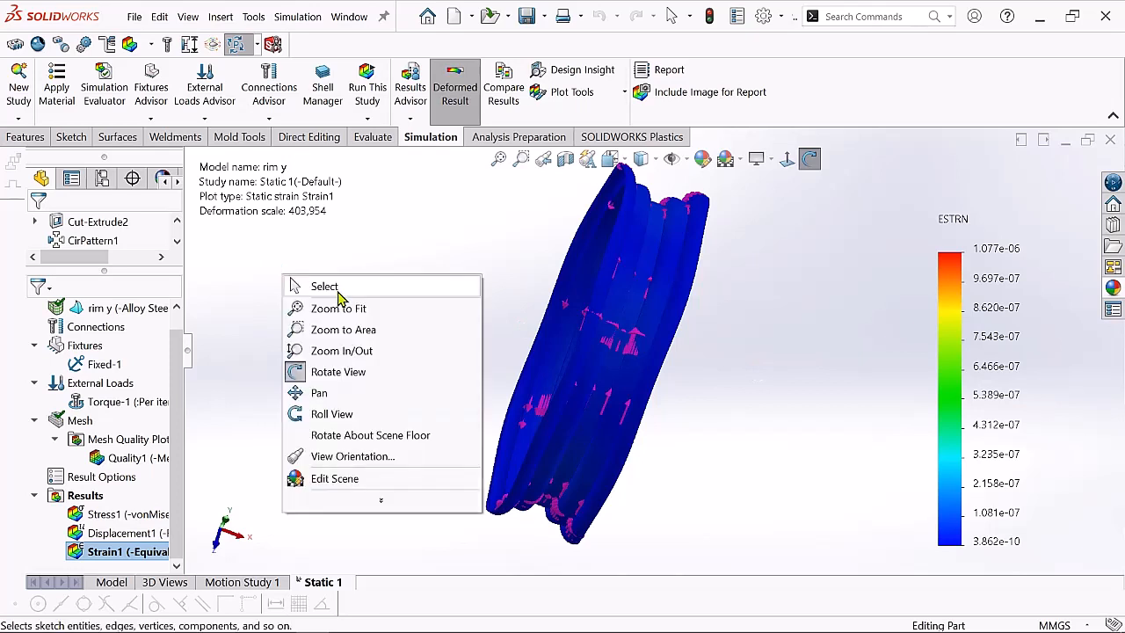
click(303, 286)
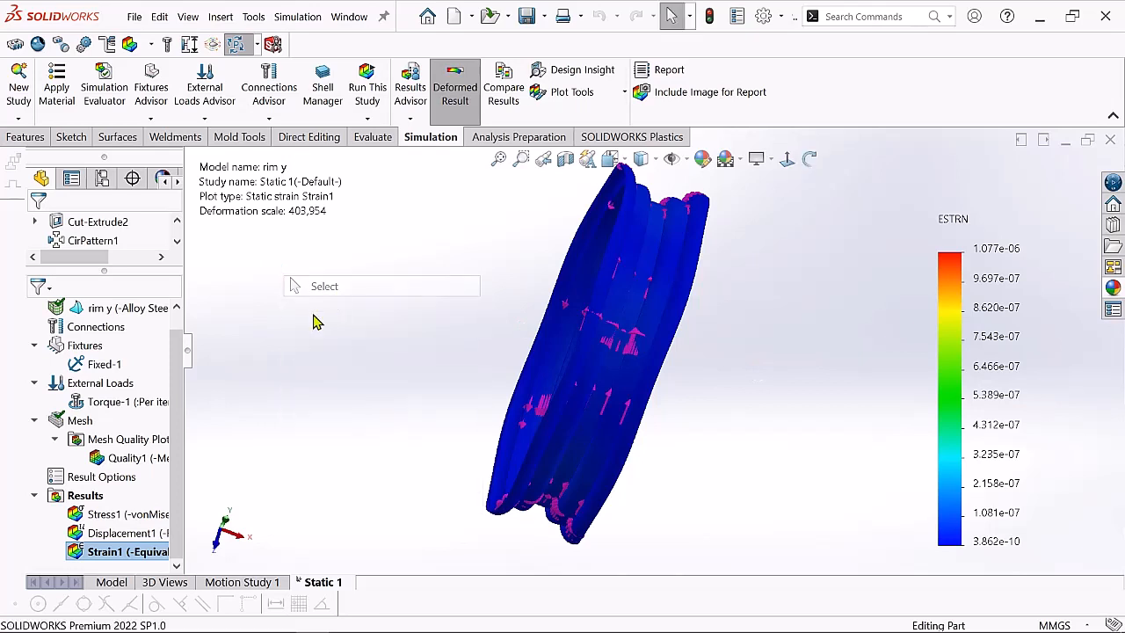
Show the von Mises stress plot again and view the wheel disc face-on and at an angle.
right_click(117, 519)
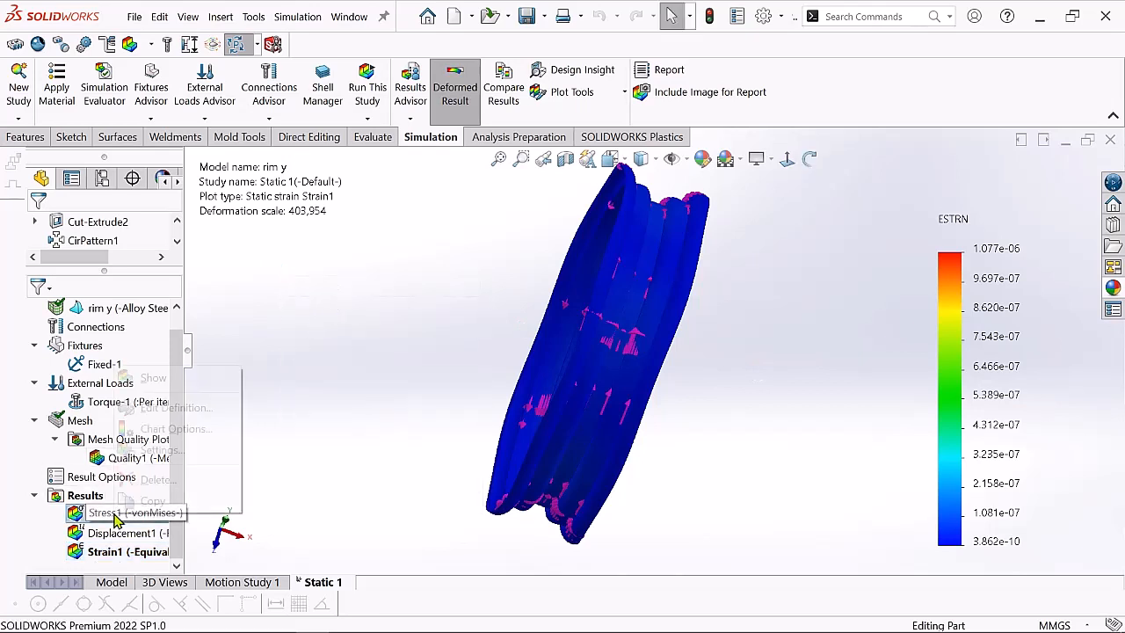
click(162, 380)
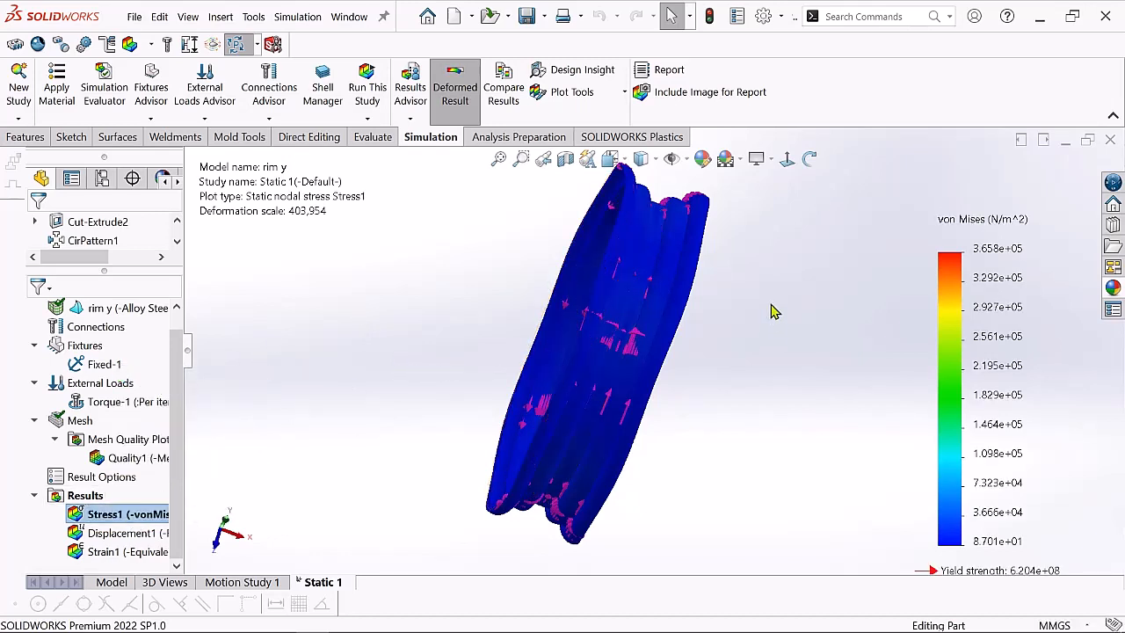
drag(813, 222, 650, 290)
scroll(552, 245, down, 3)
scroll(683, 315, up, 2)
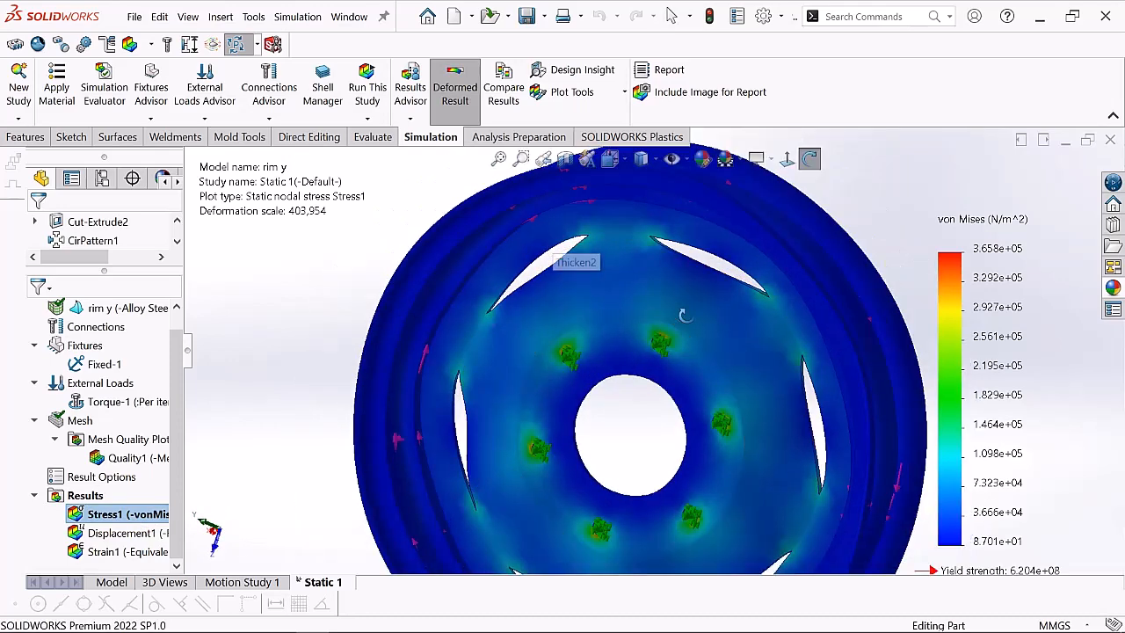
drag(849, 229, 791, 283)
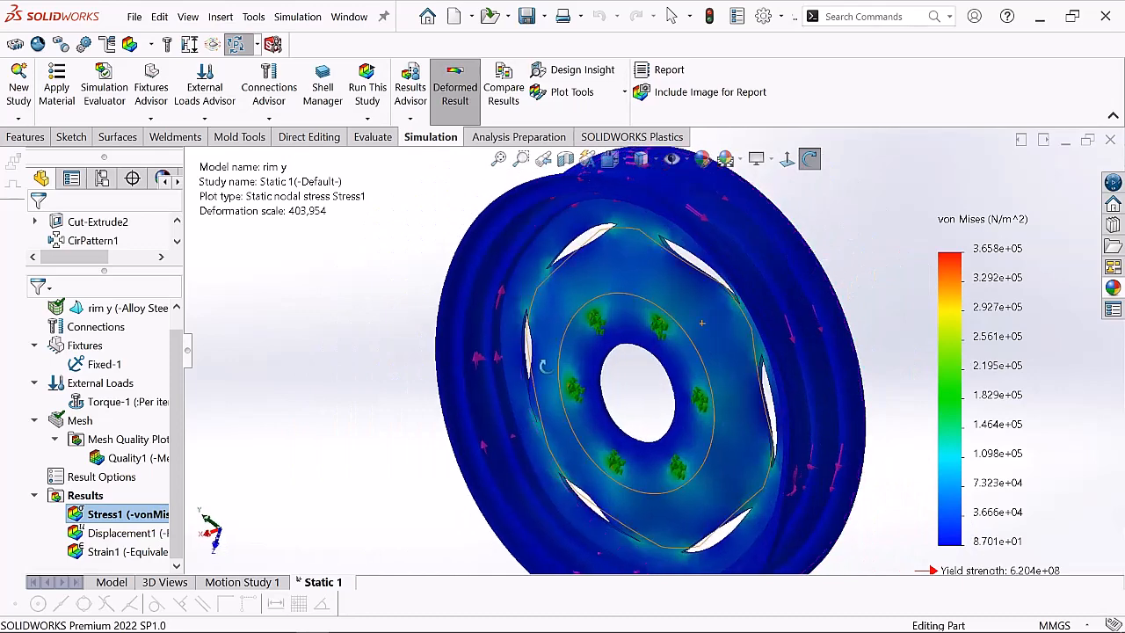
Show the resultant displacement plot again in place of the stress plot.
right_click(123, 538)
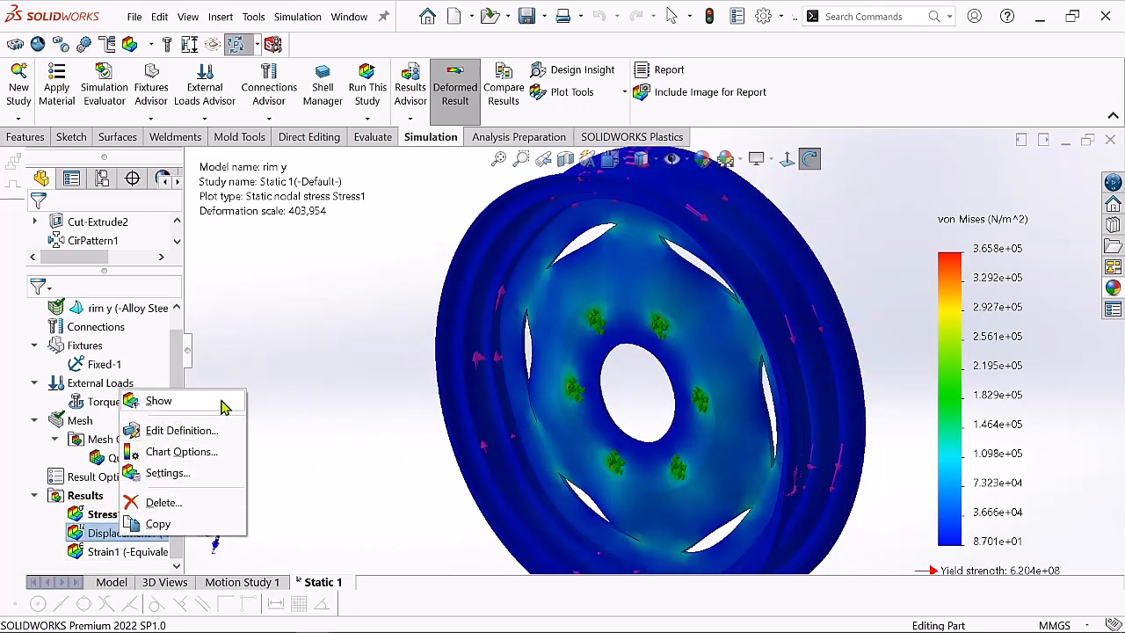